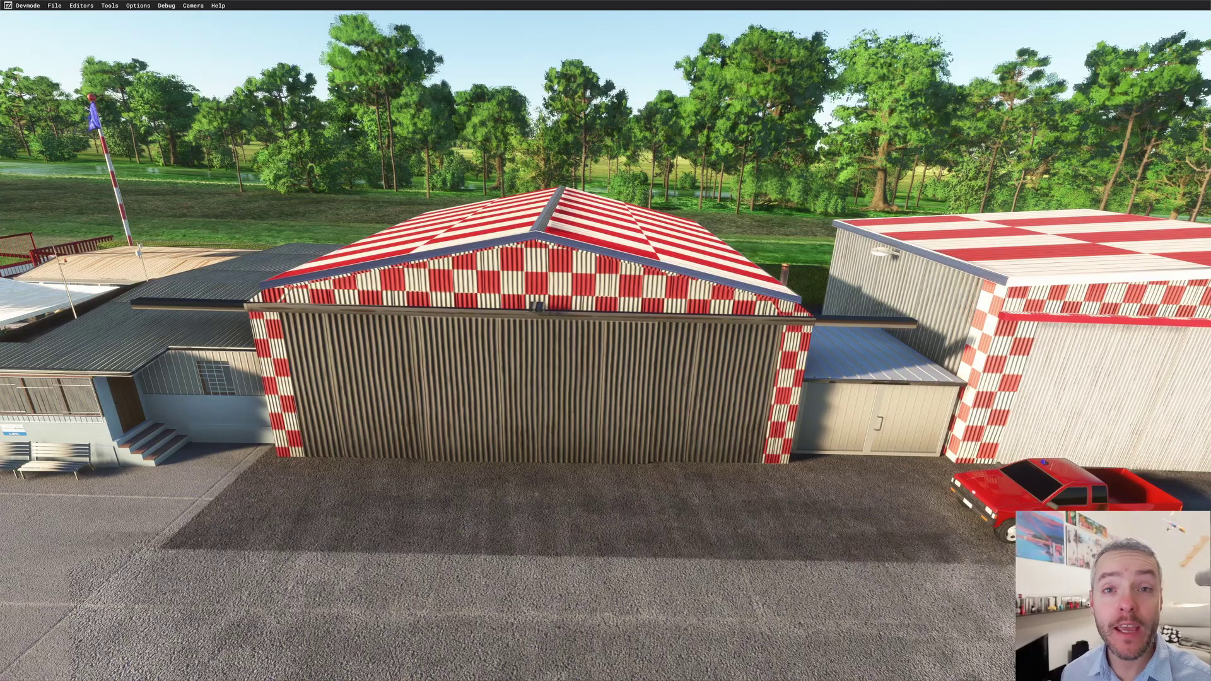
Climb the drone camera away from the hangar to reveal the surrounding fields.
key(s)
key(s)
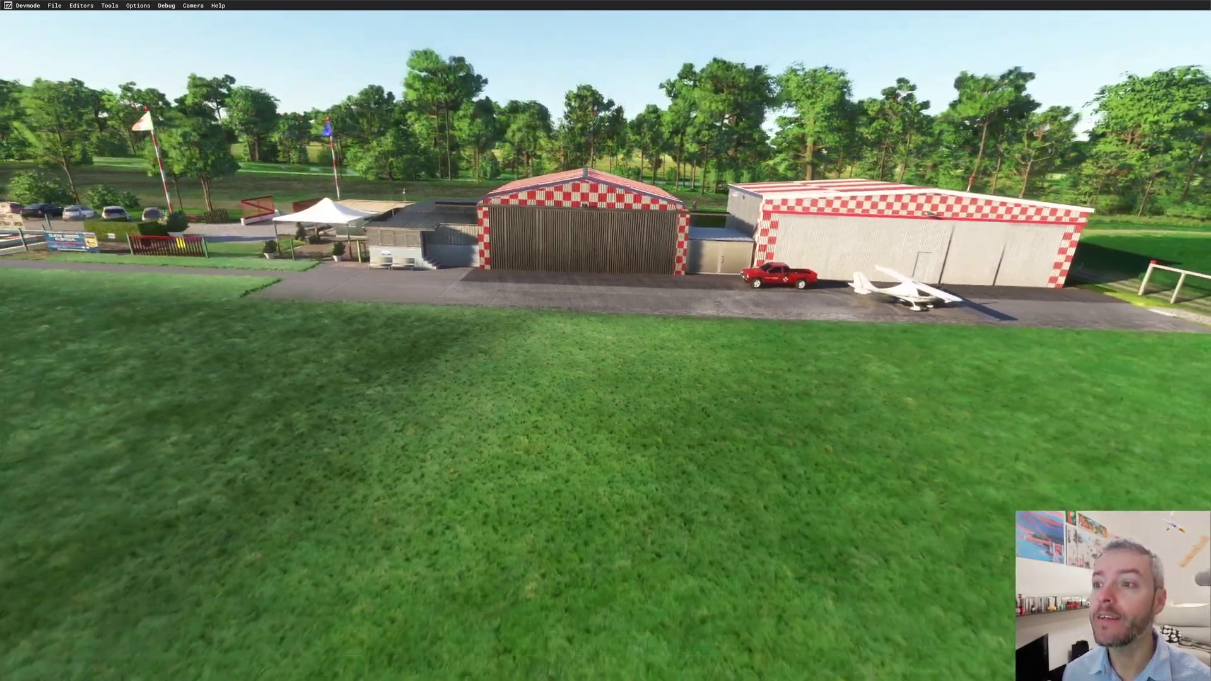
key(s)
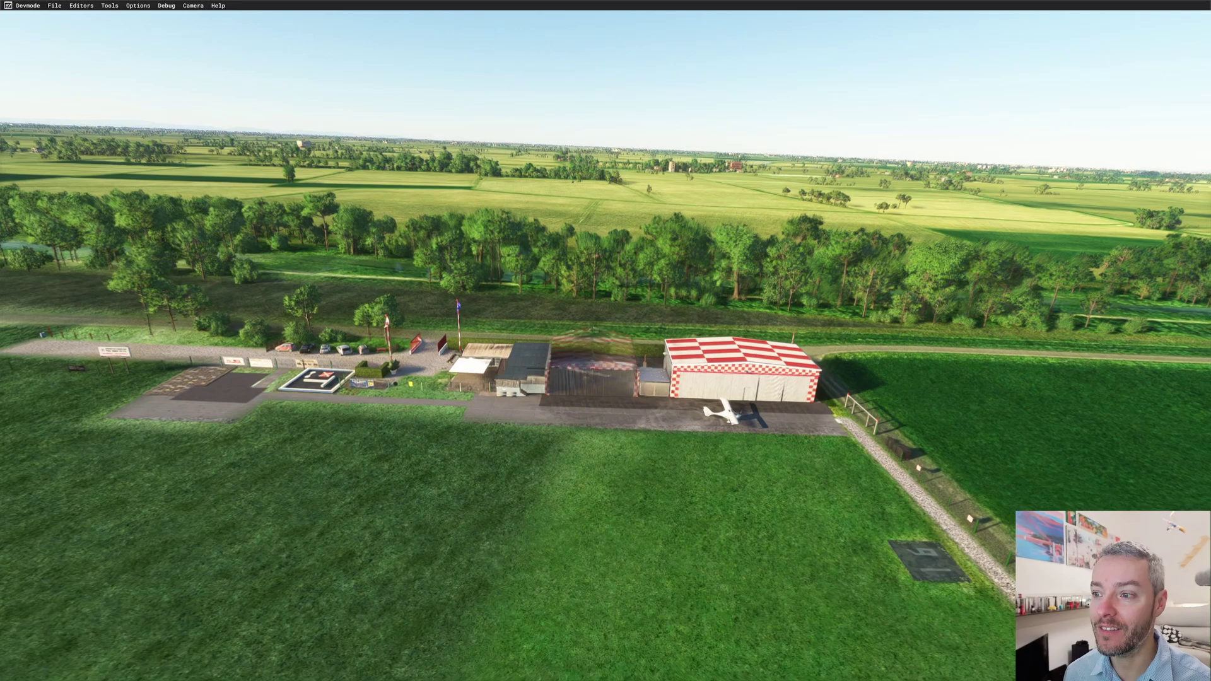
key(s)
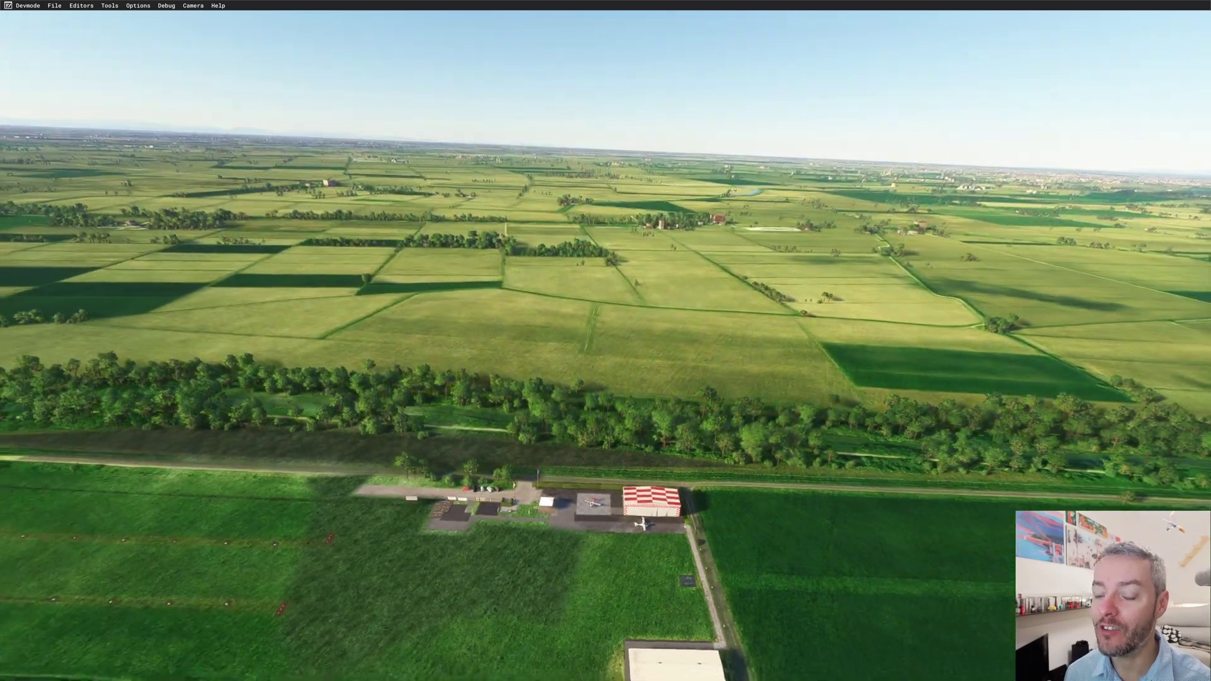
key(s)
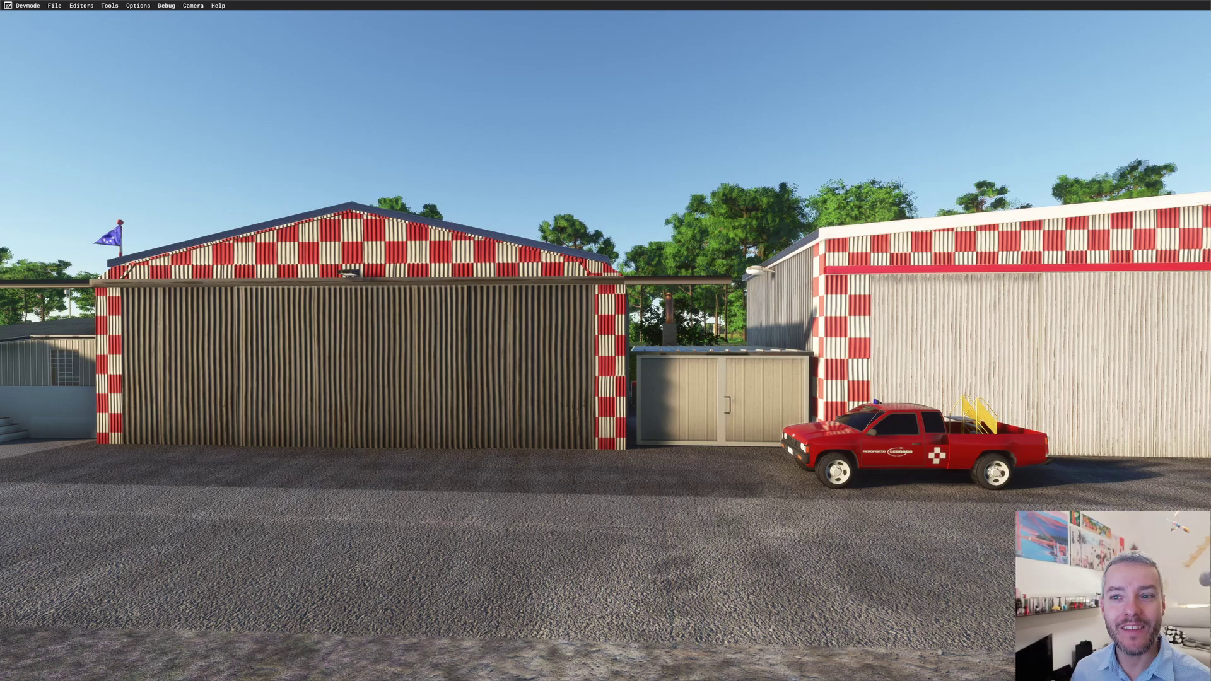
Pull back from both hangars and rise high above the airfield, tilting the view down.
key(s)
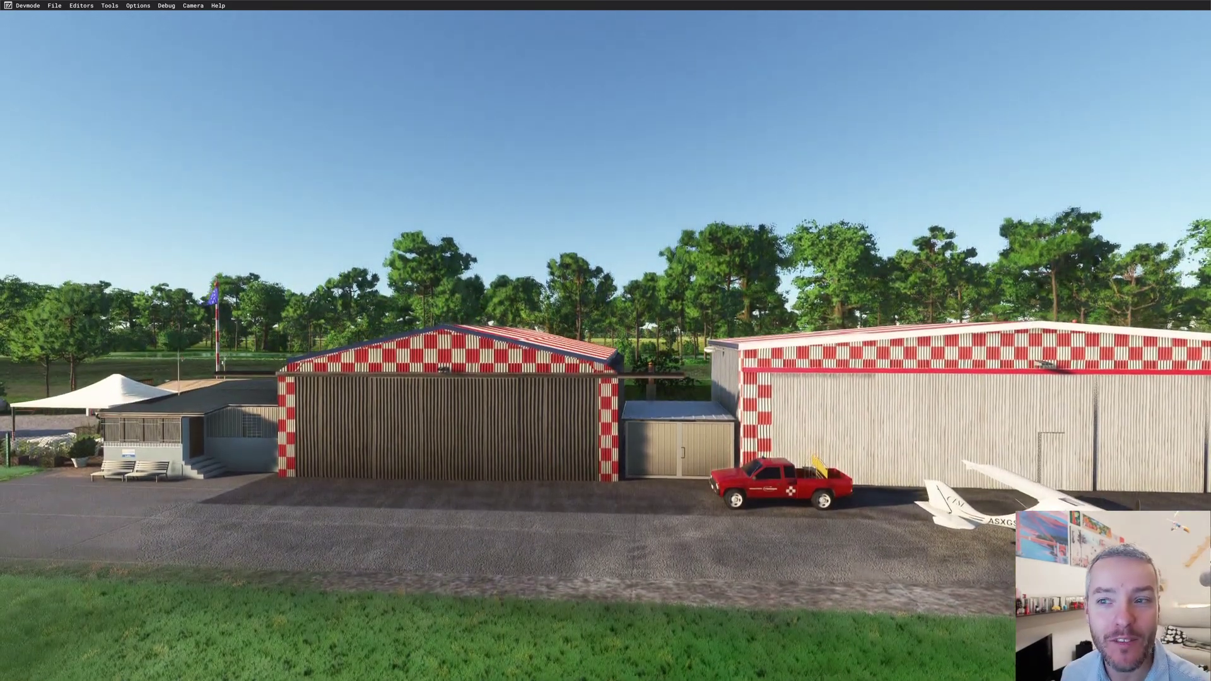
key(s)
key(s)
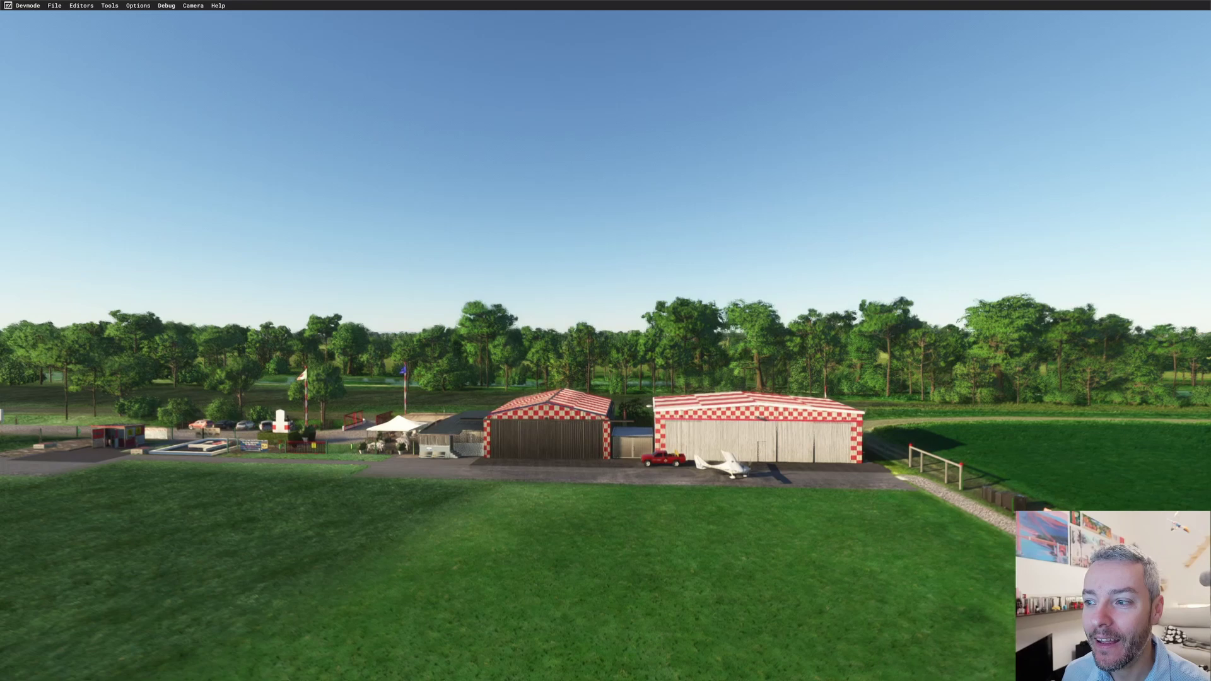
key(s)
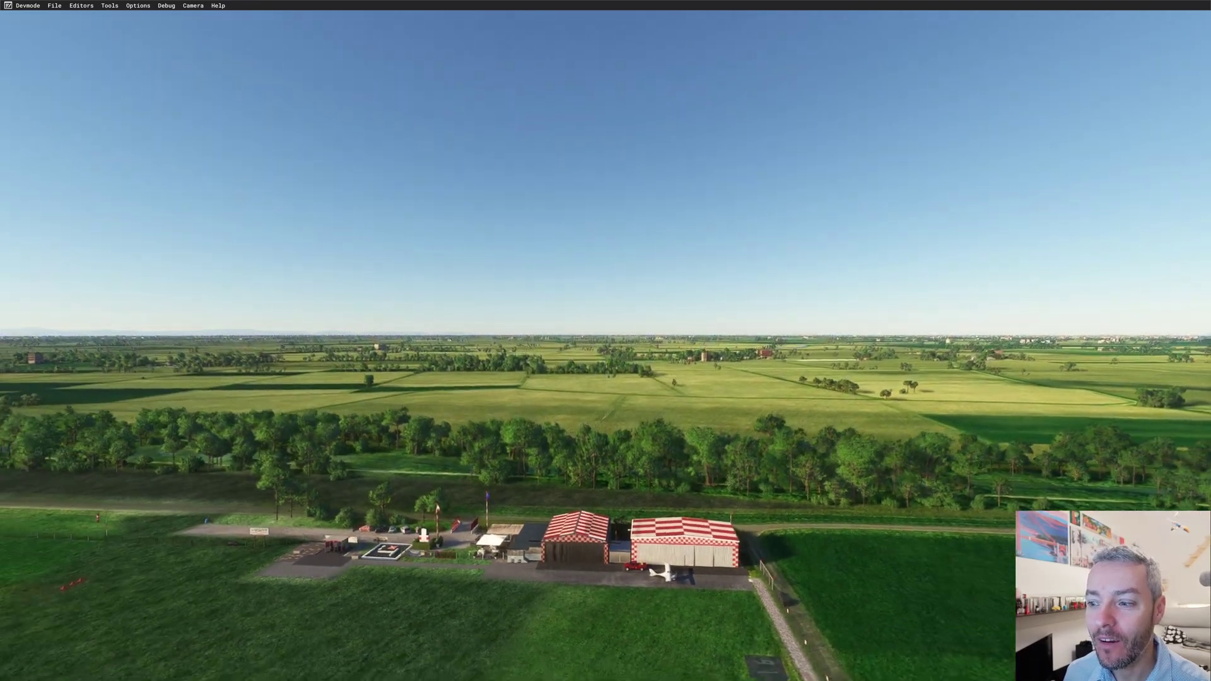
key(s)
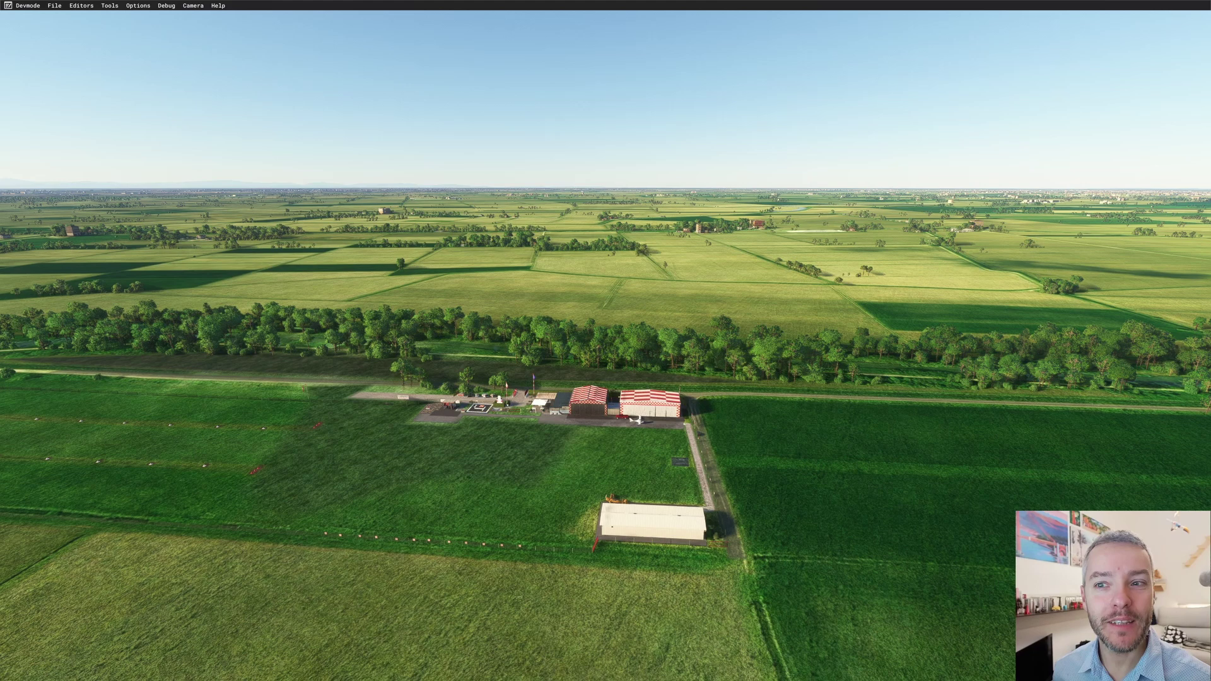
Fly down past the white hangar, then bring up the 'LOD Change Query' forum thread.
key(w)
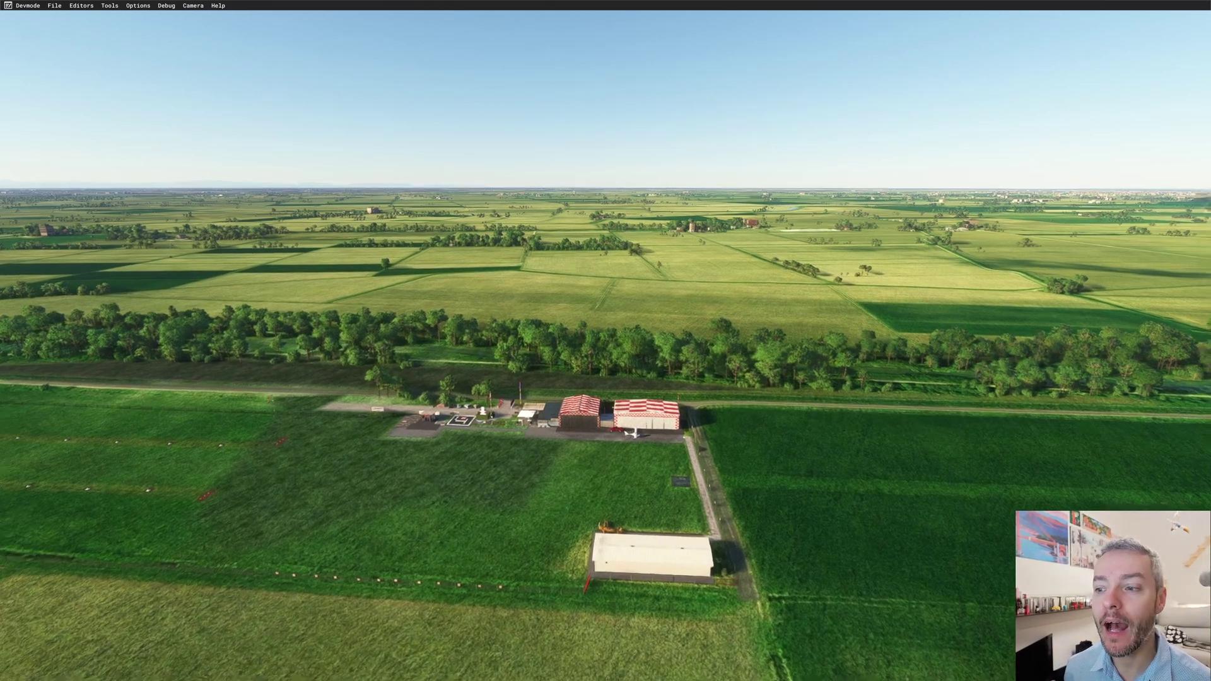
key(w)
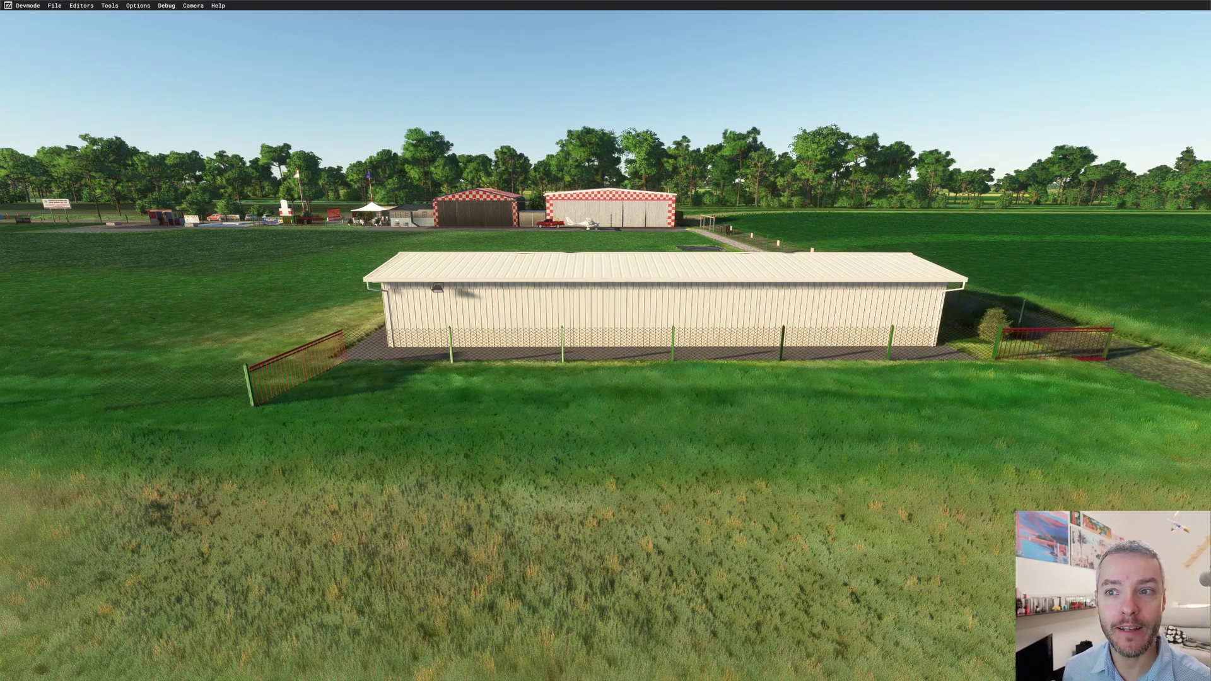
key(a)
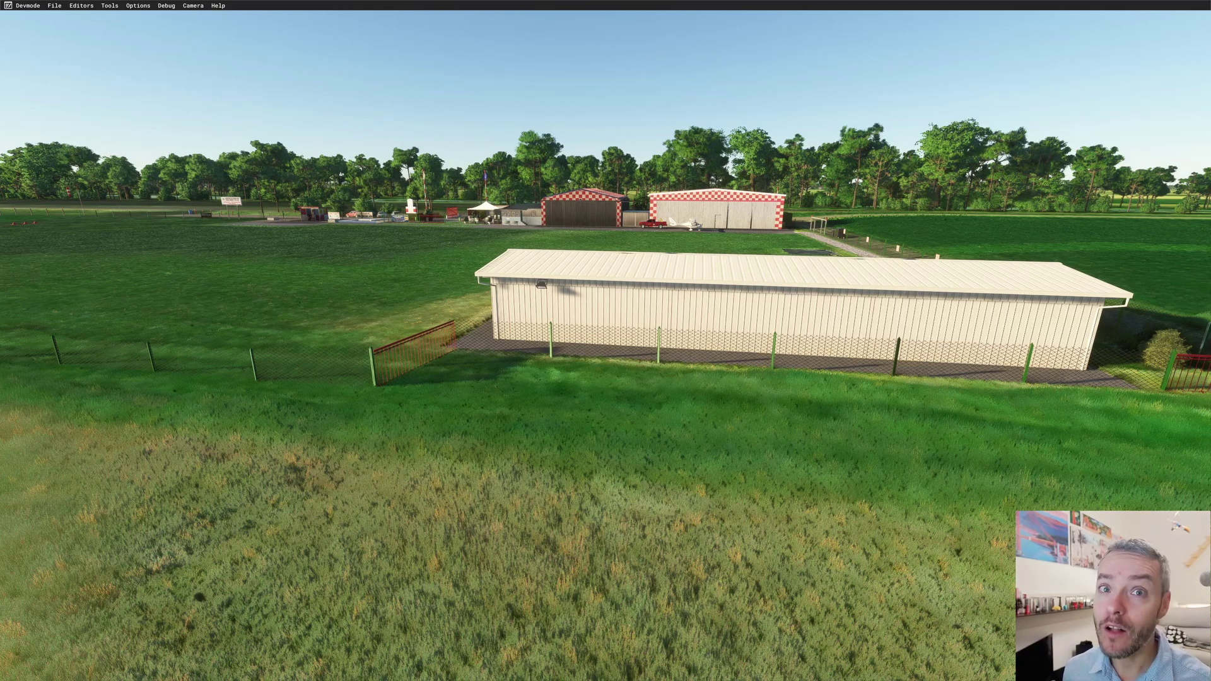
key(alt+Tab)
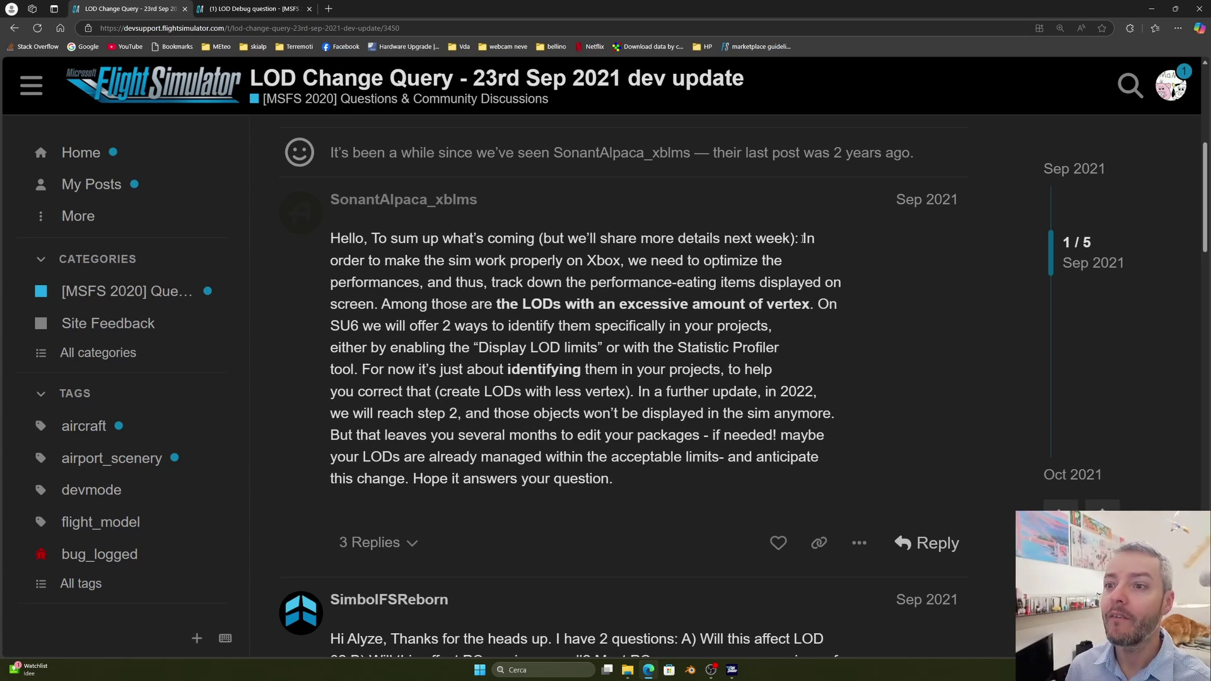
drag(802, 238, 375, 306)
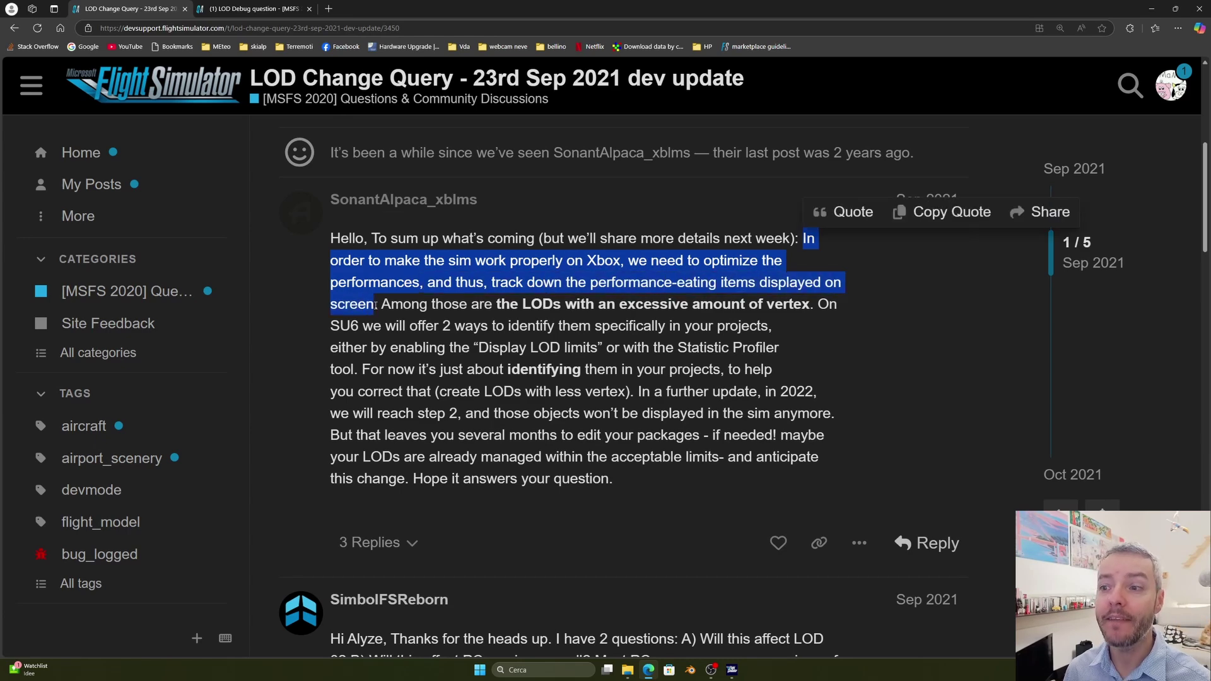
click(375, 305)
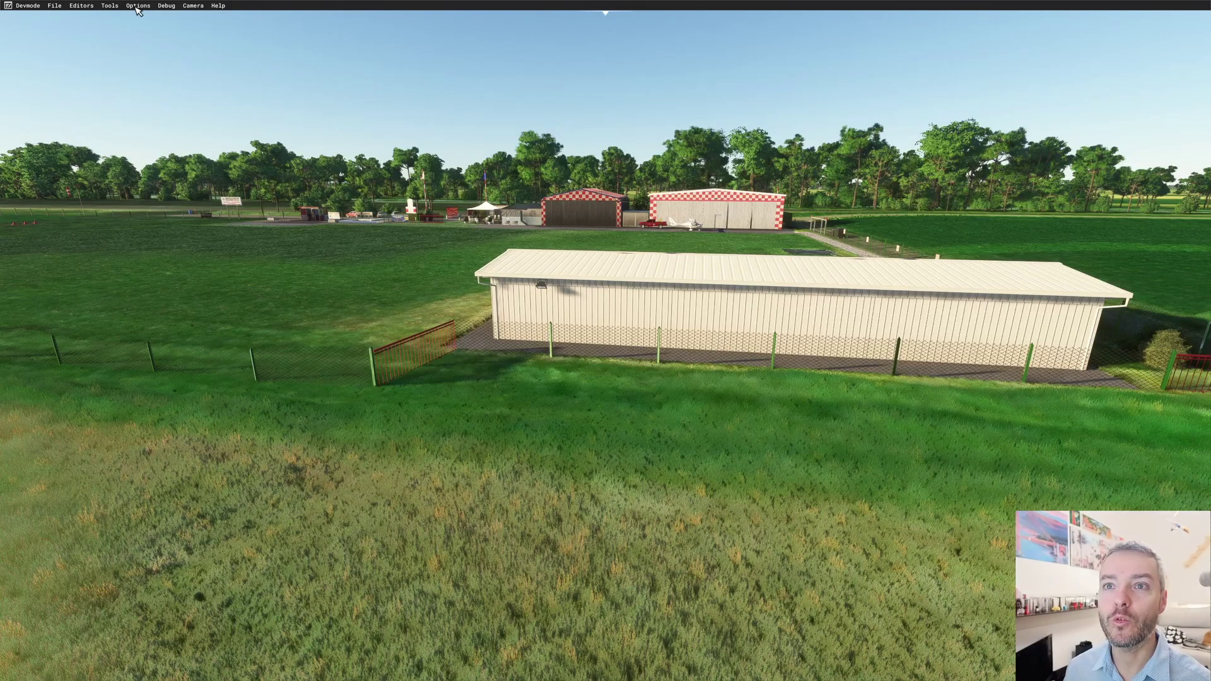
Enable Debug model LODs and fly the camera back until the hangars switch to low-detail LODs.
click(167, 6)
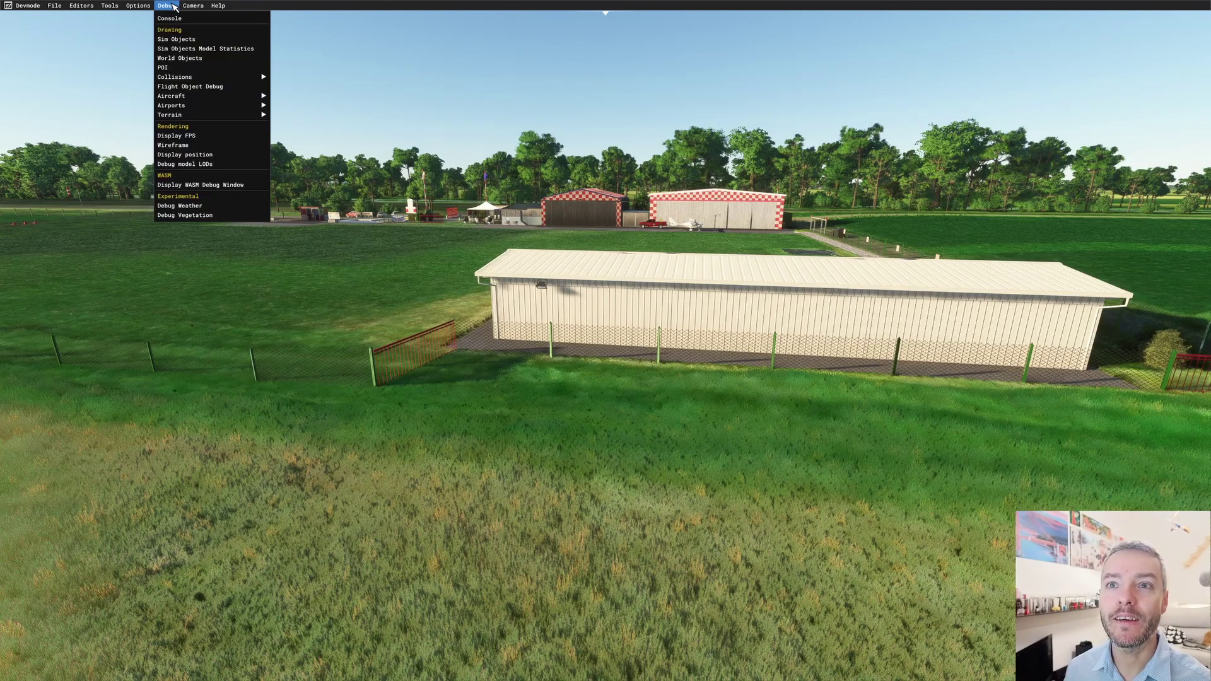
click(191, 164)
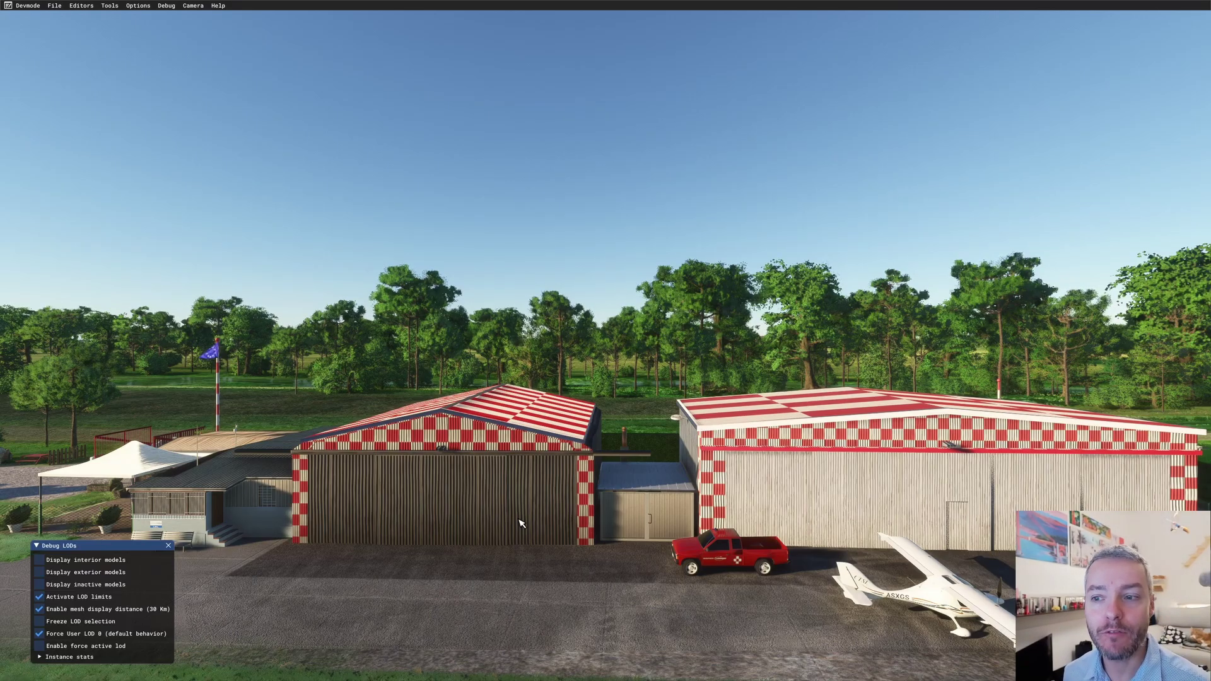
key(s)
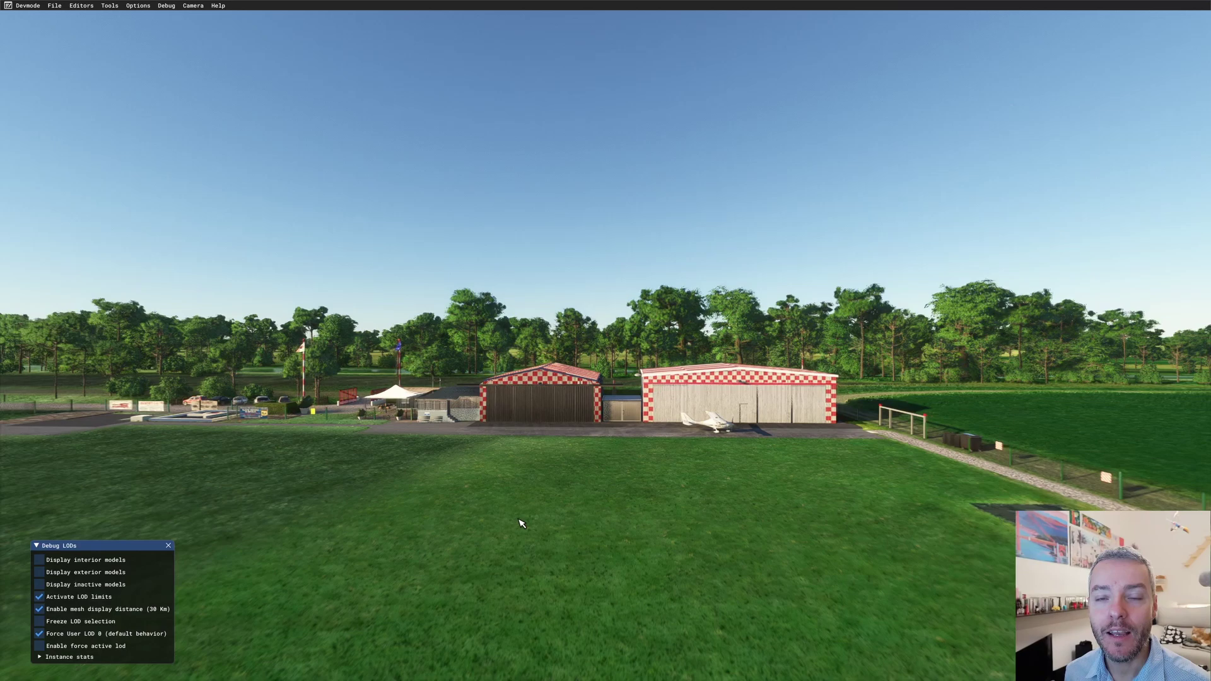
key(s)
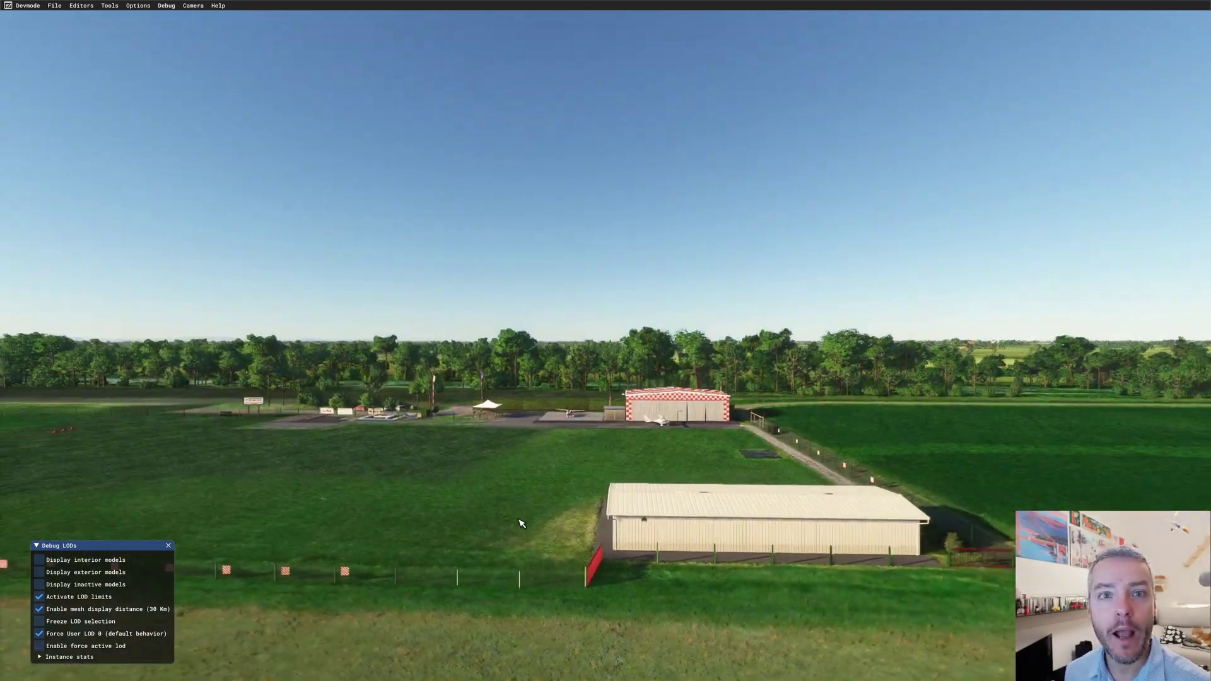
key(s)
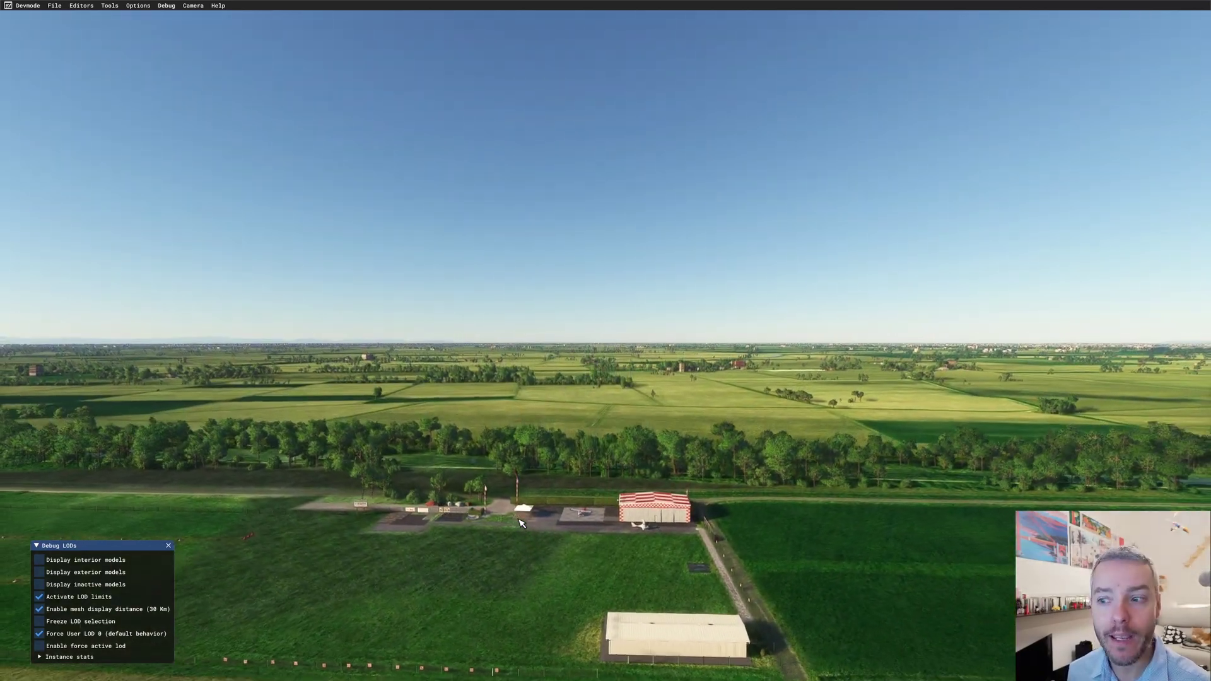
key(s)
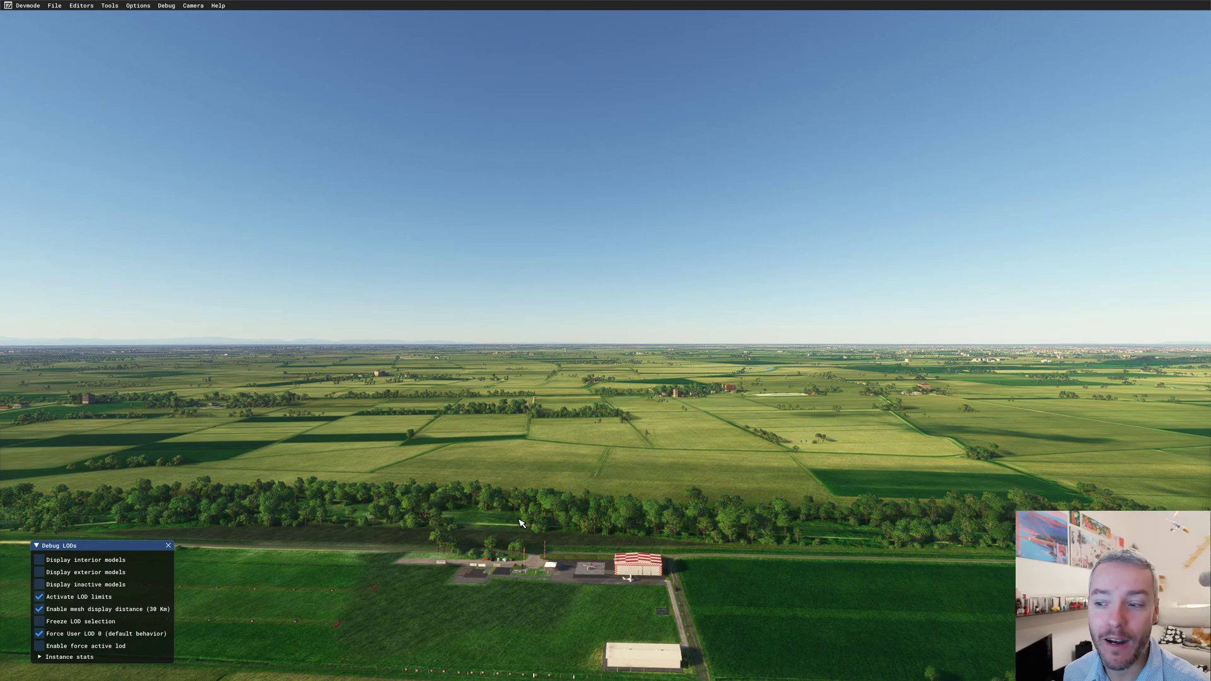
key(s)
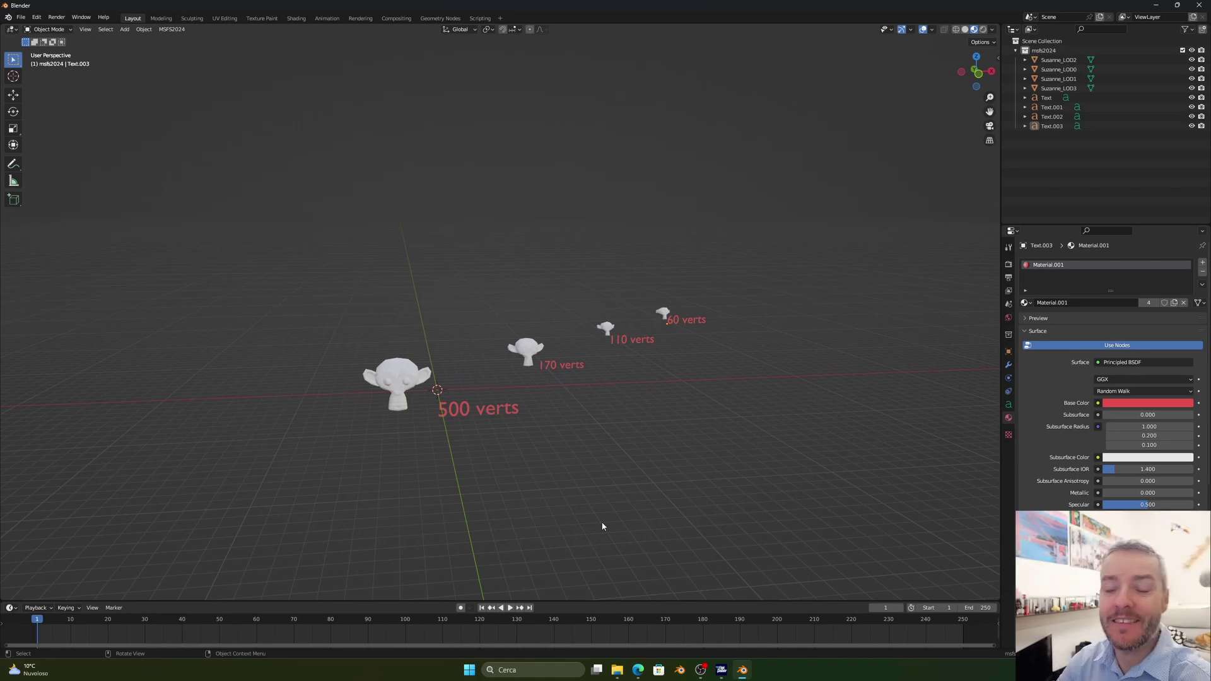
click(405, 393)
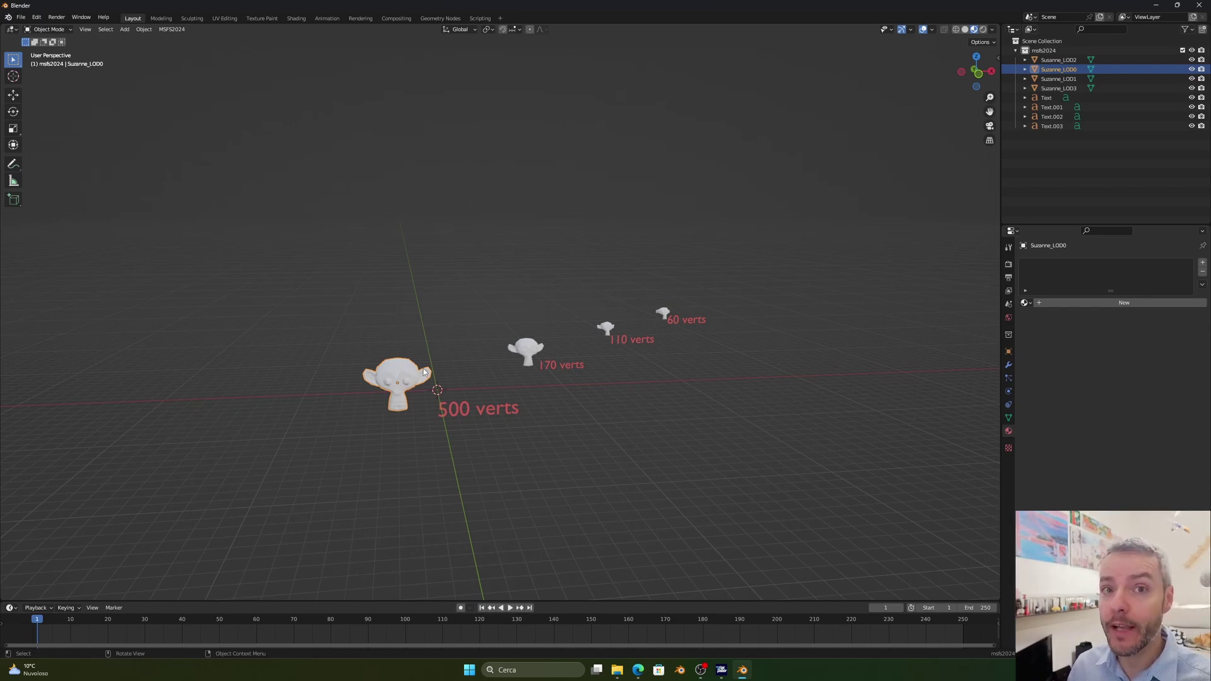
click(534, 349)
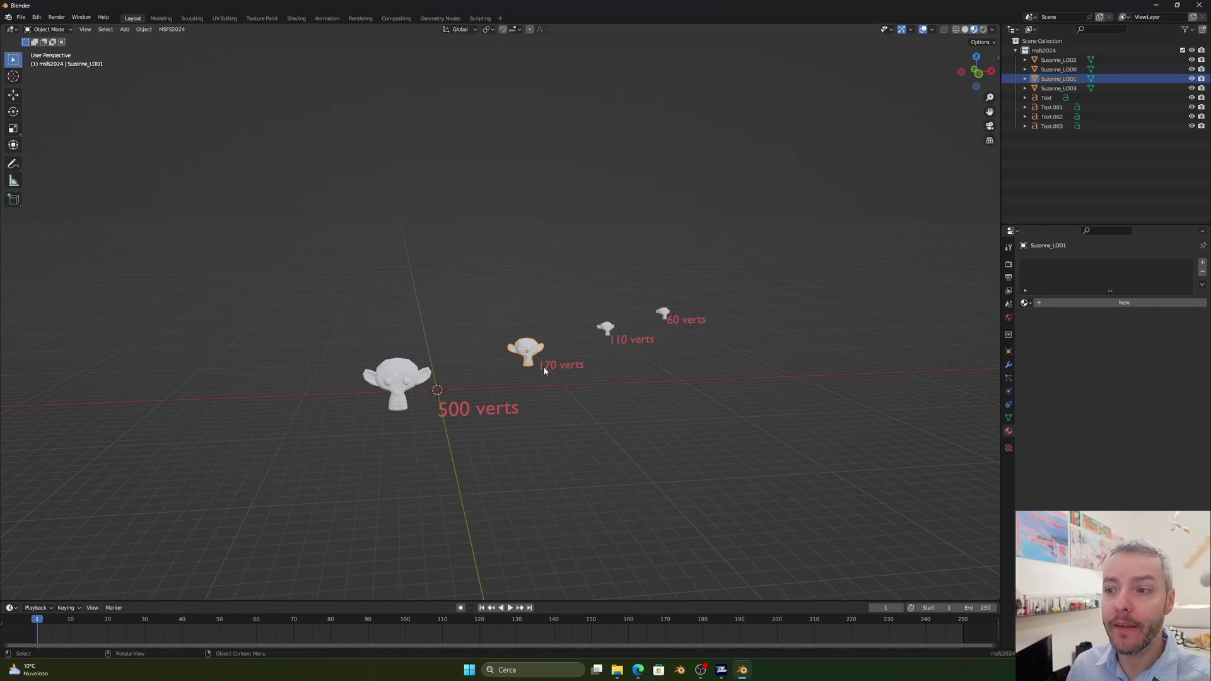
click(543, 421)
click(394, 386)
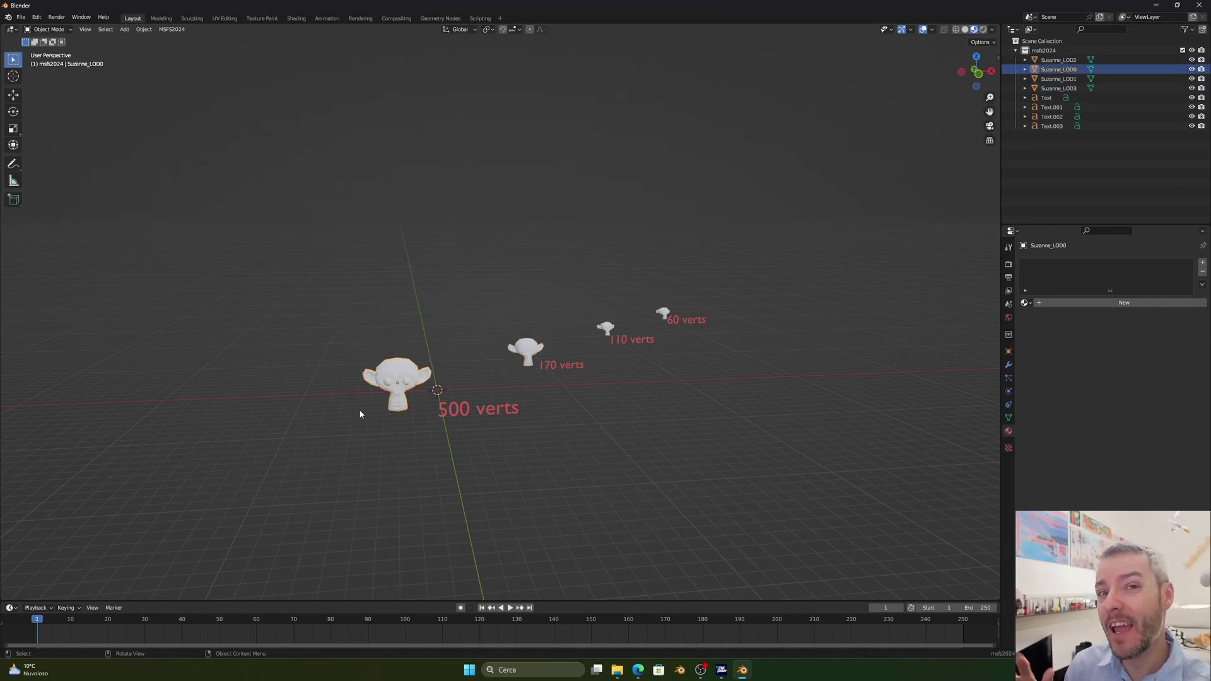
click(531, 341)
click(551, 397)
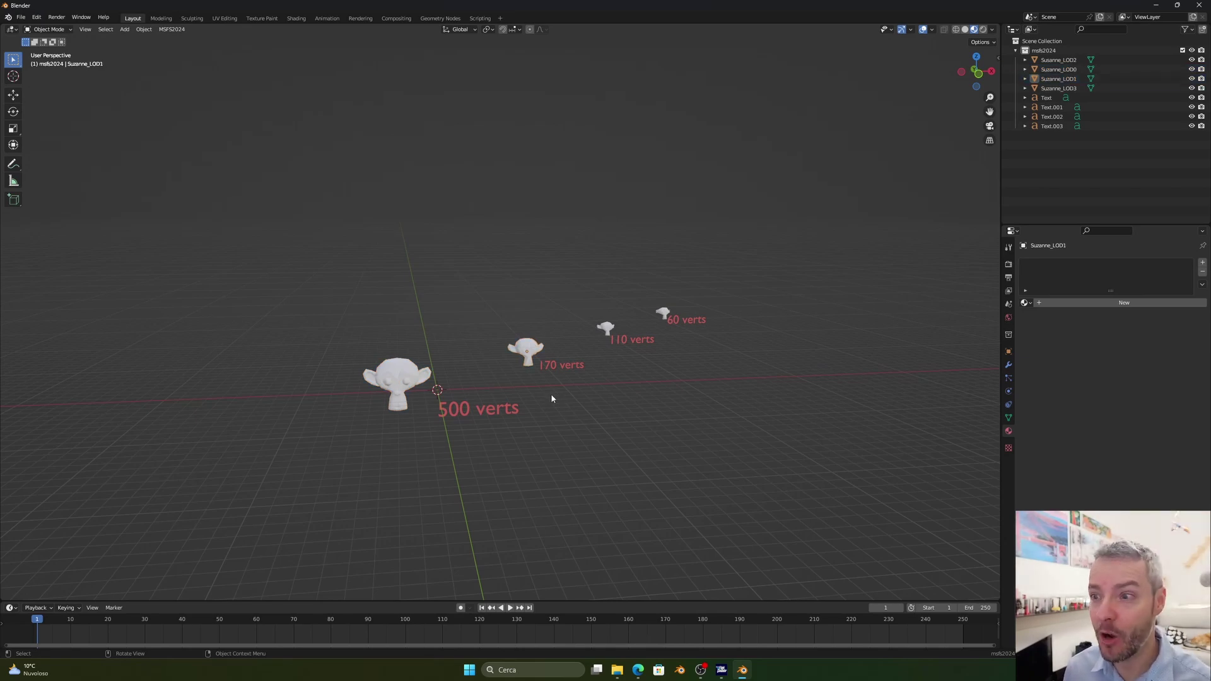
click(609, 329)
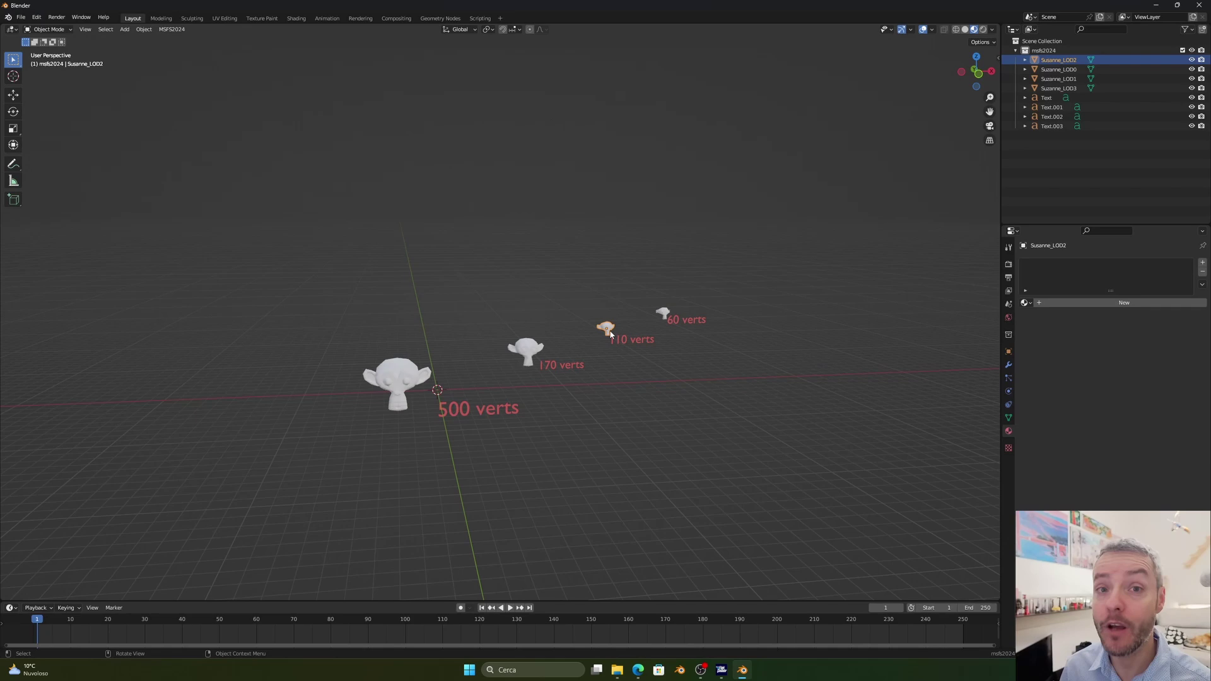
click(659, 314)
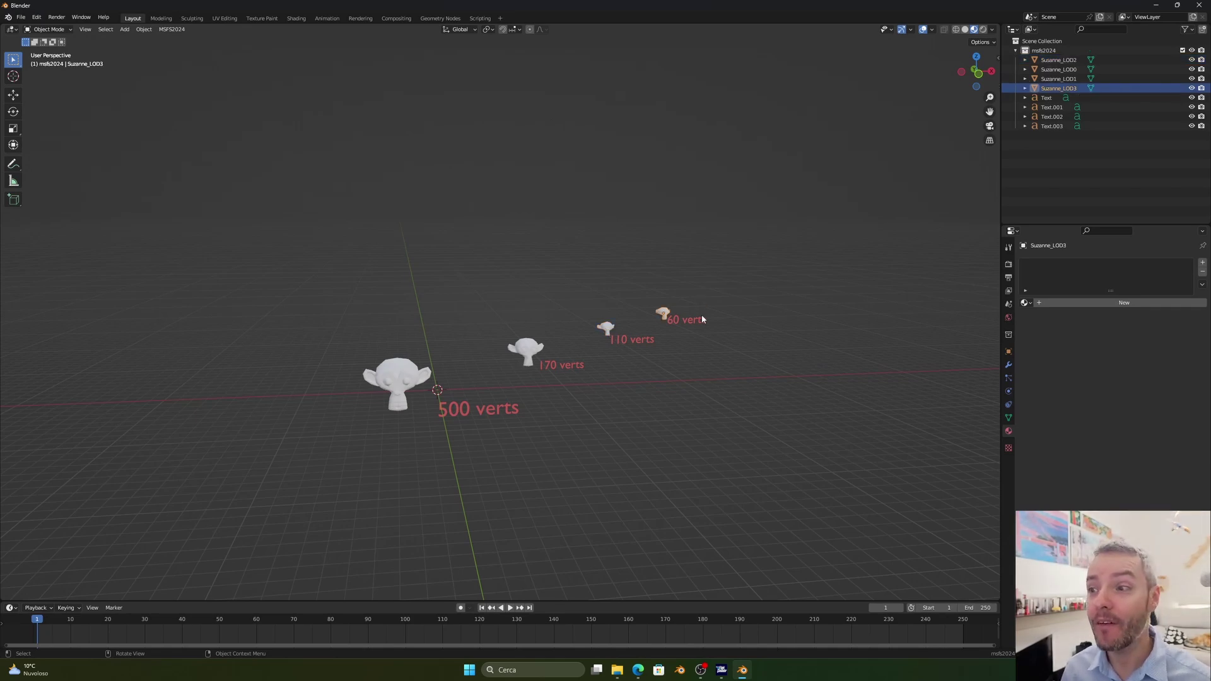
click(453, 439)
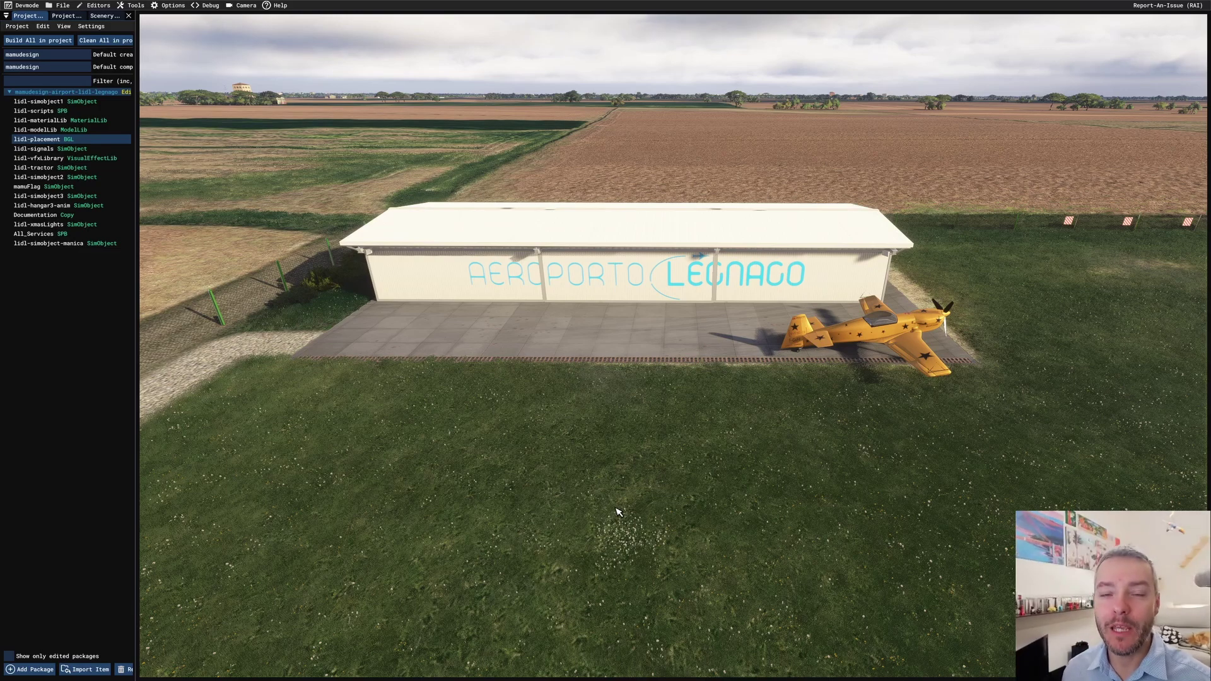
Lower the camera to ground level facing the Aeroporto Legnago hangar.
mouse_move(817, 546)
right_down()
mouse_move(834, 436)
mouse_move(828, 564)
right_up()
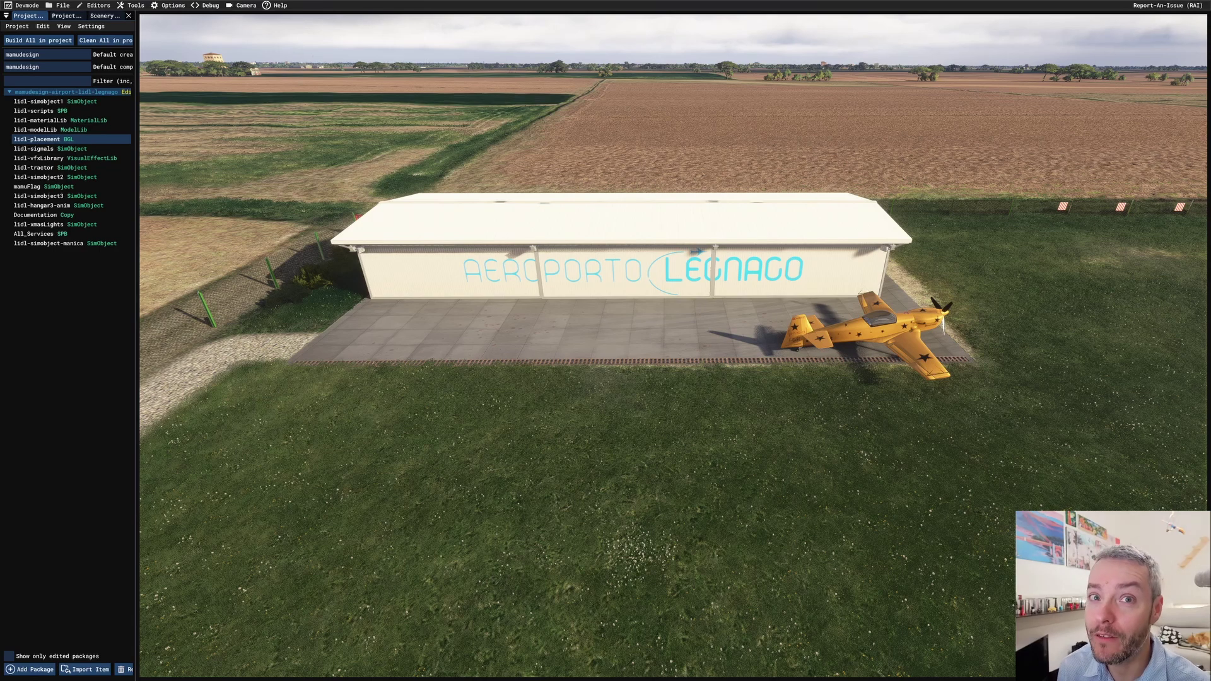
Open the Debug LODs window and reset its Model name filter to 'lidl-main'.
click(211, 6)
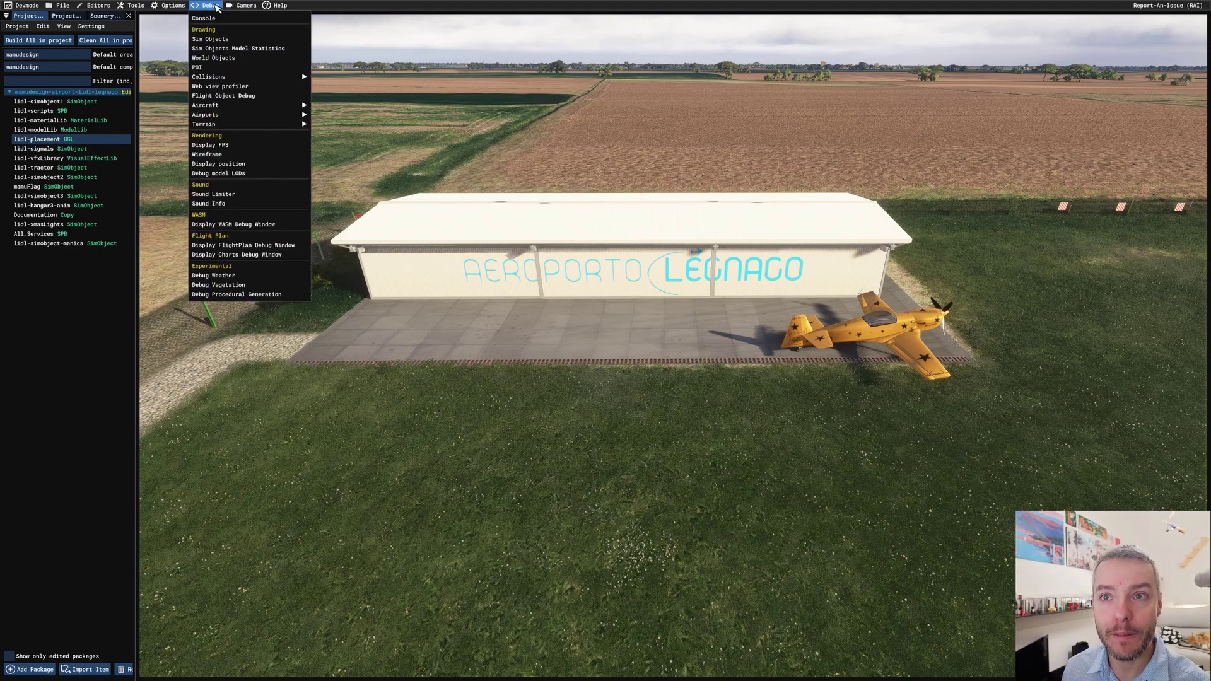
click(236, 181)
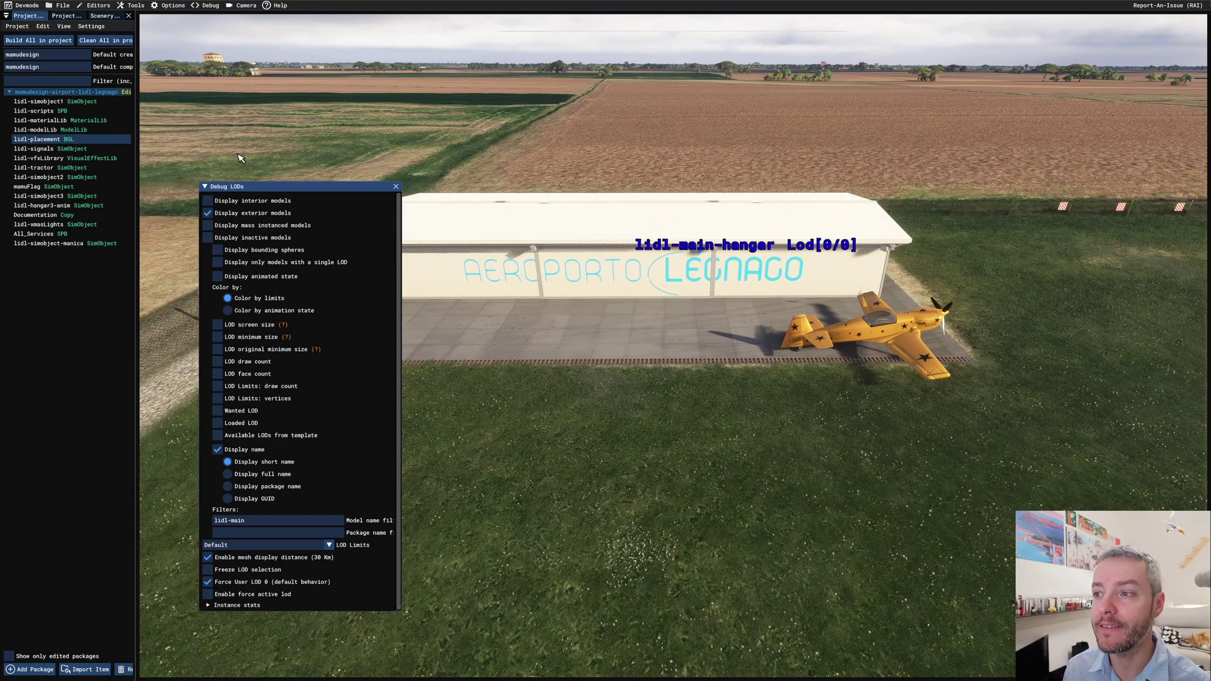
click(231, 526)
key(BackSpace)
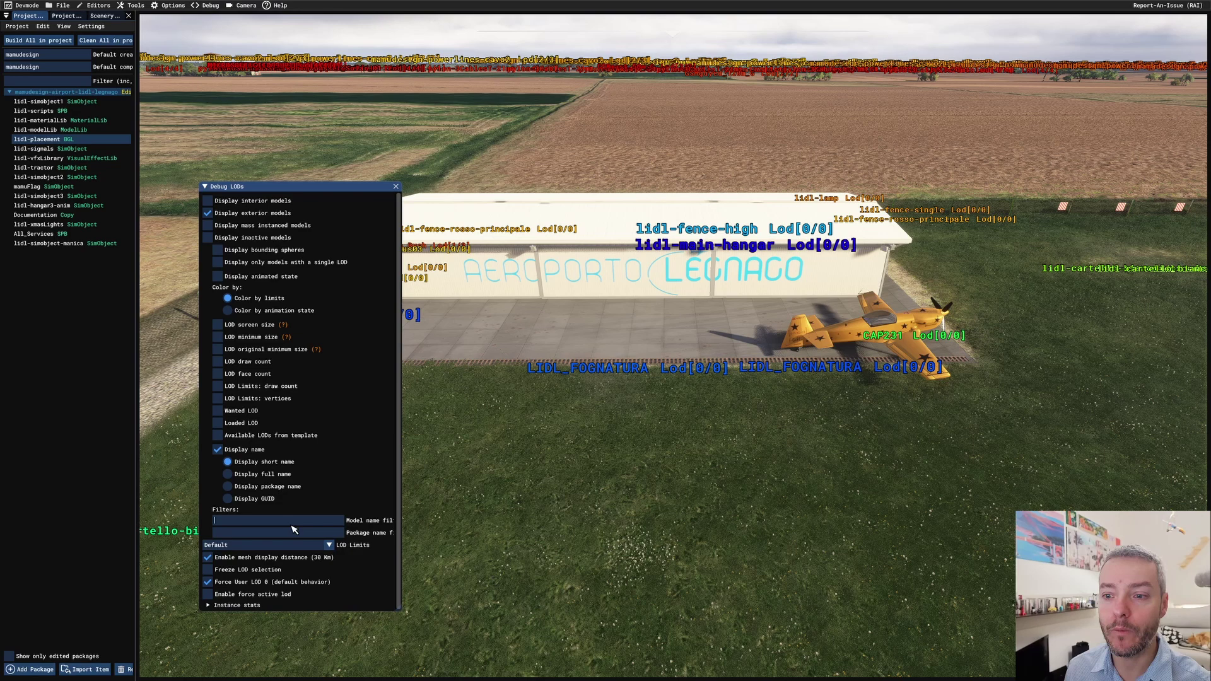
text(lidl-main)
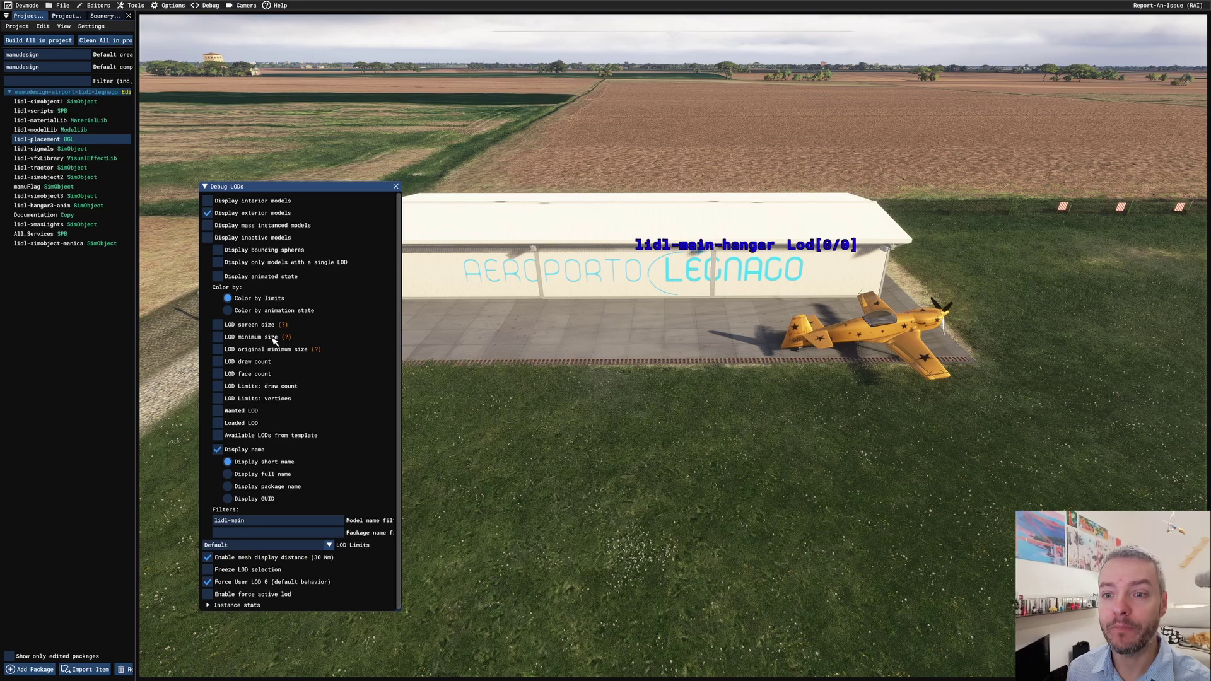
Enable LOD Limits: vertices and LOD screen size, then shrink and move the panel lower left.
click(266, 399)
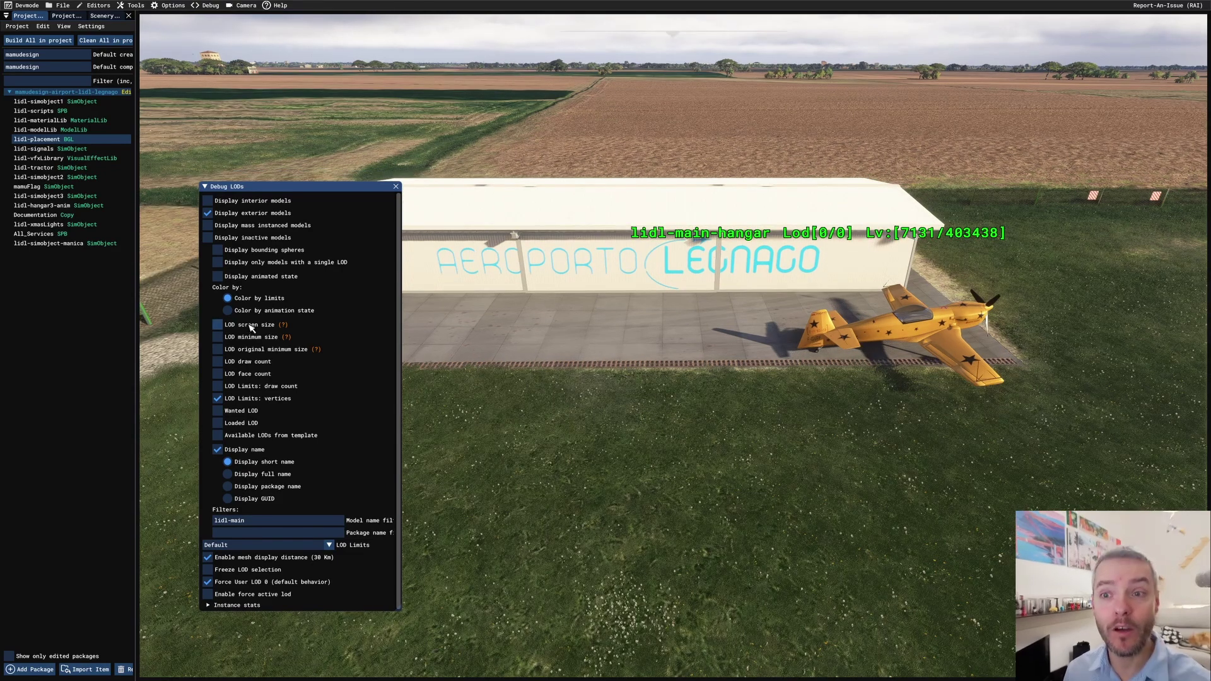
click(250, 326)
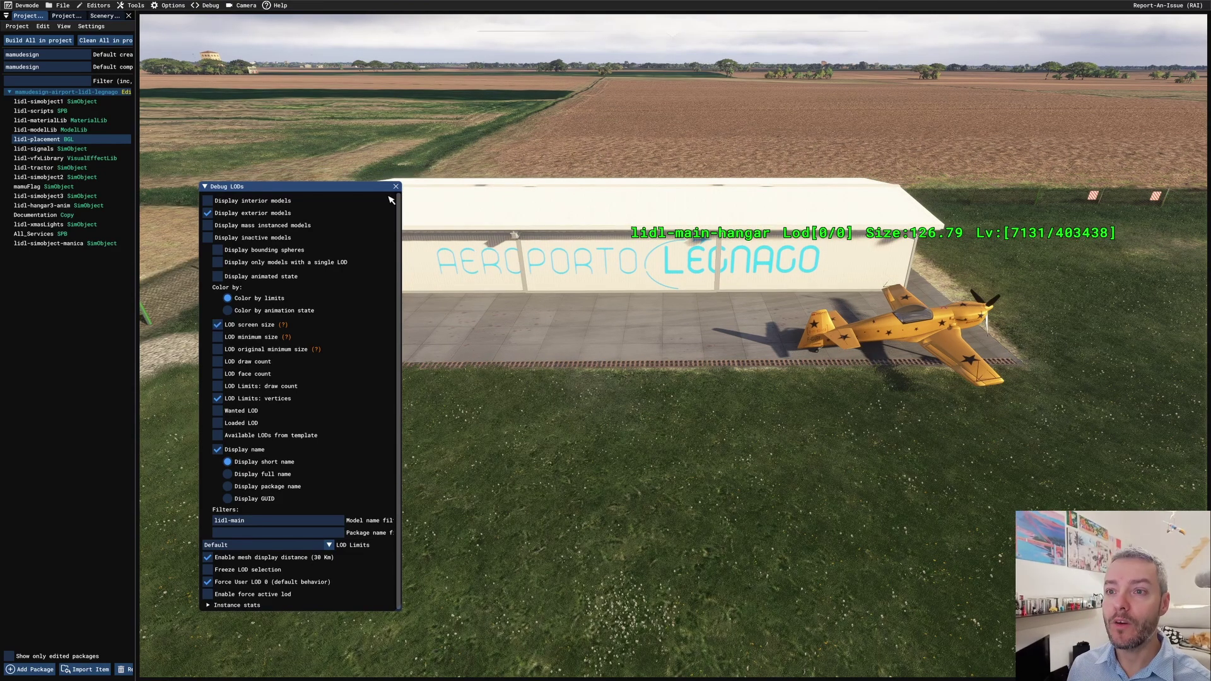
drag(324, 196, 317, 234)
drag(391, 644, 378, 520)
drag(340, 227, 208, 319)
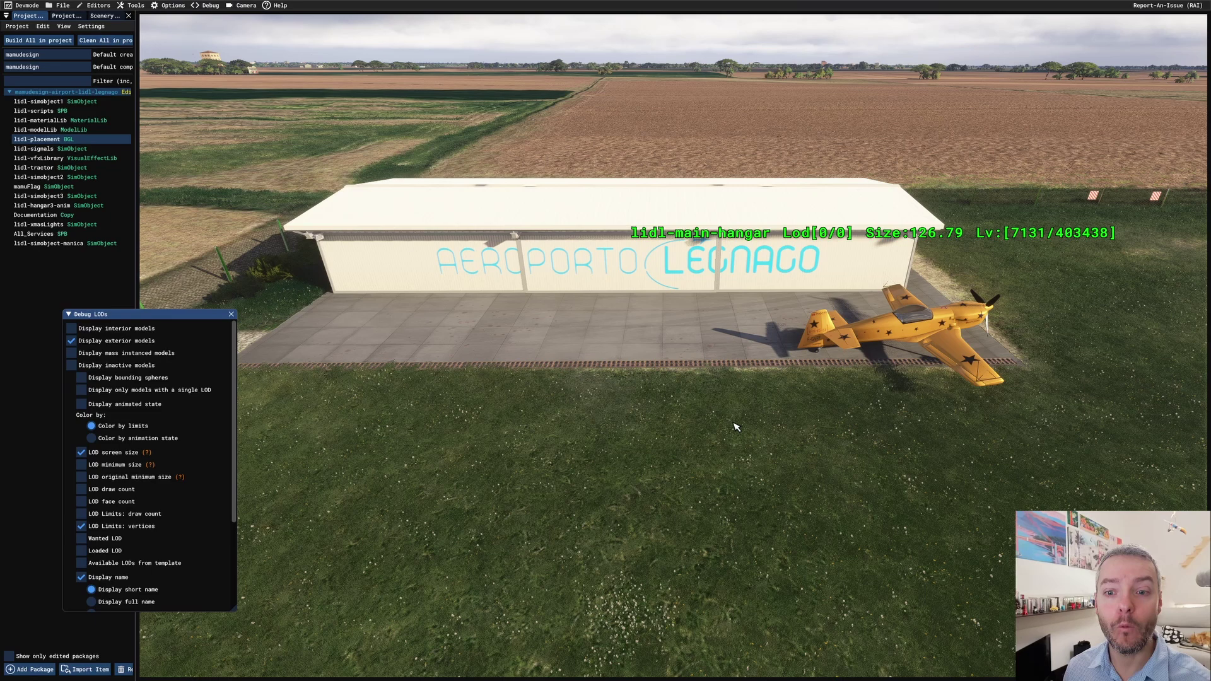
Display the hangar's bounding sphere and fly back, watching its Size drop to 99.68.
click(162, 381)
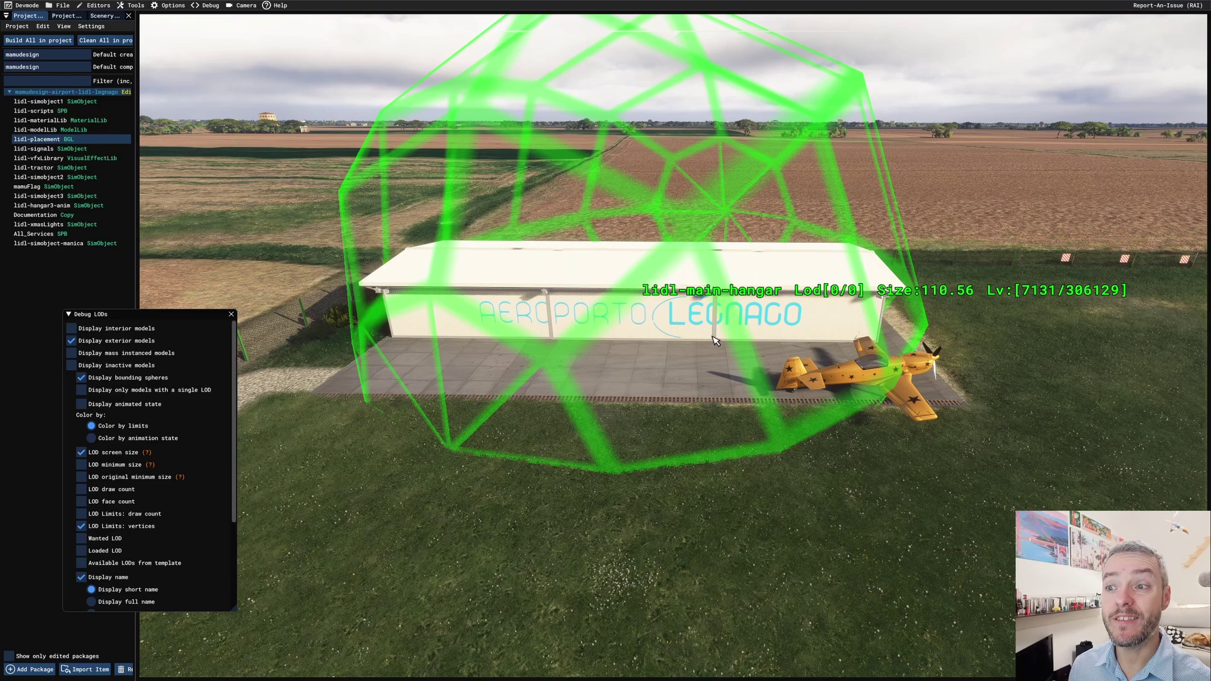
right_drag(716, 341, 716, 297)
key(s)
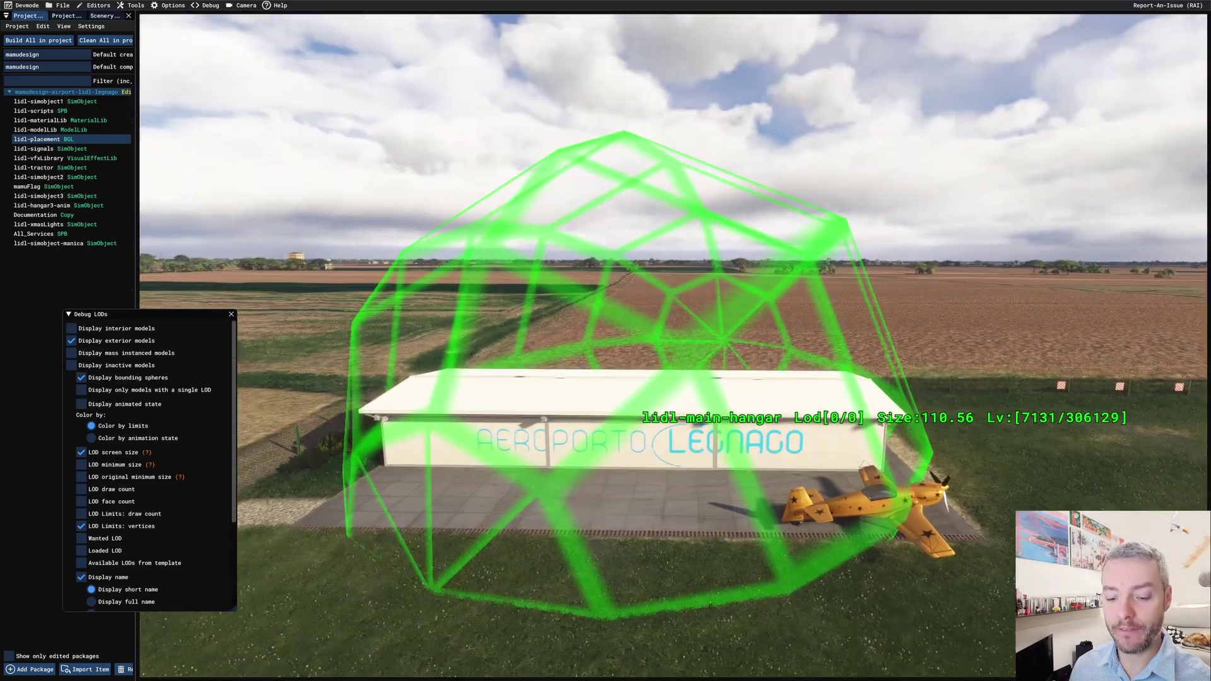
key(s)
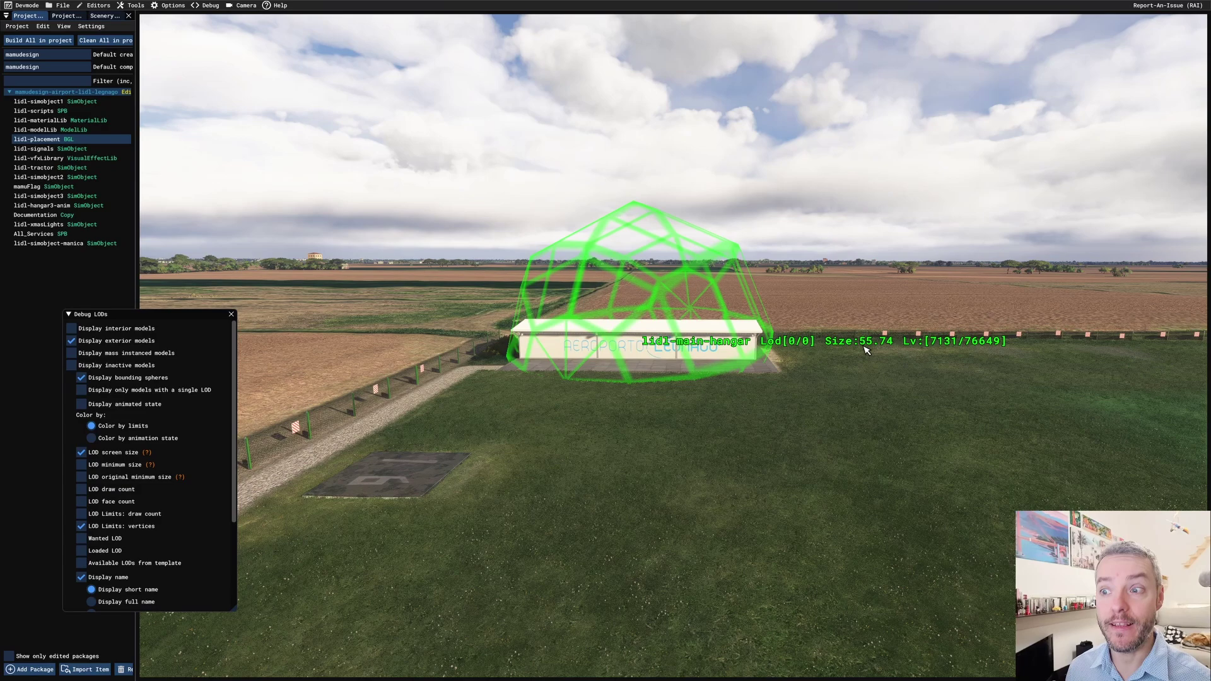
key(s)
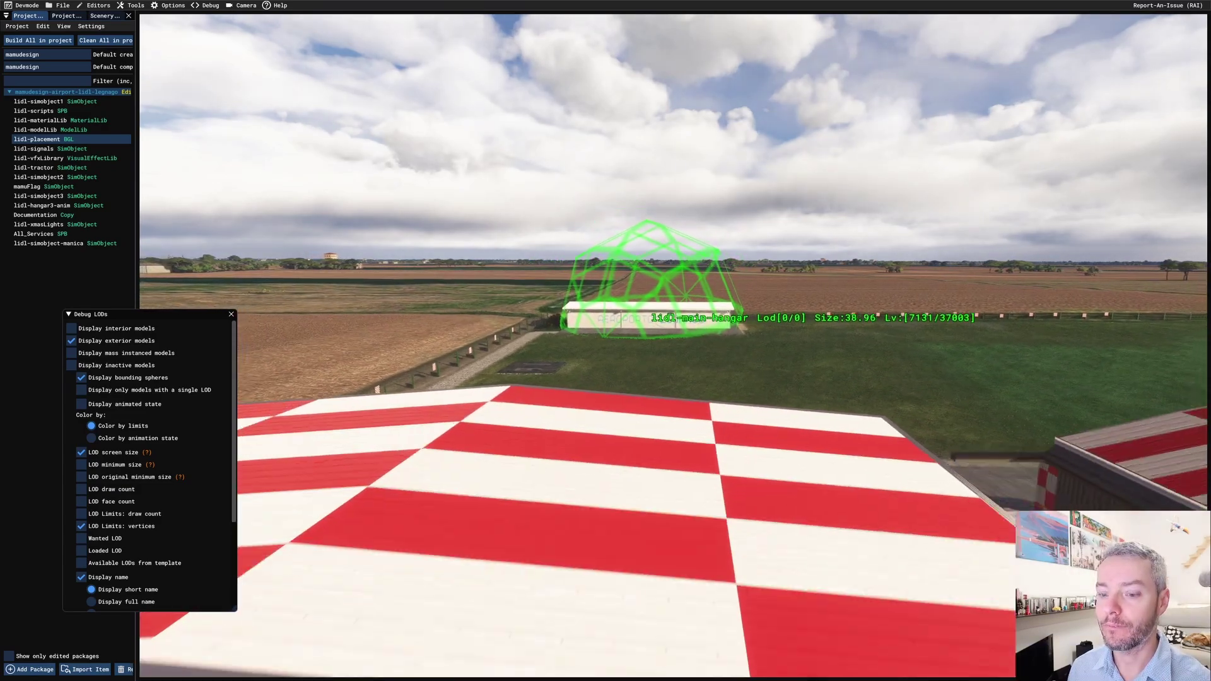
key(s)
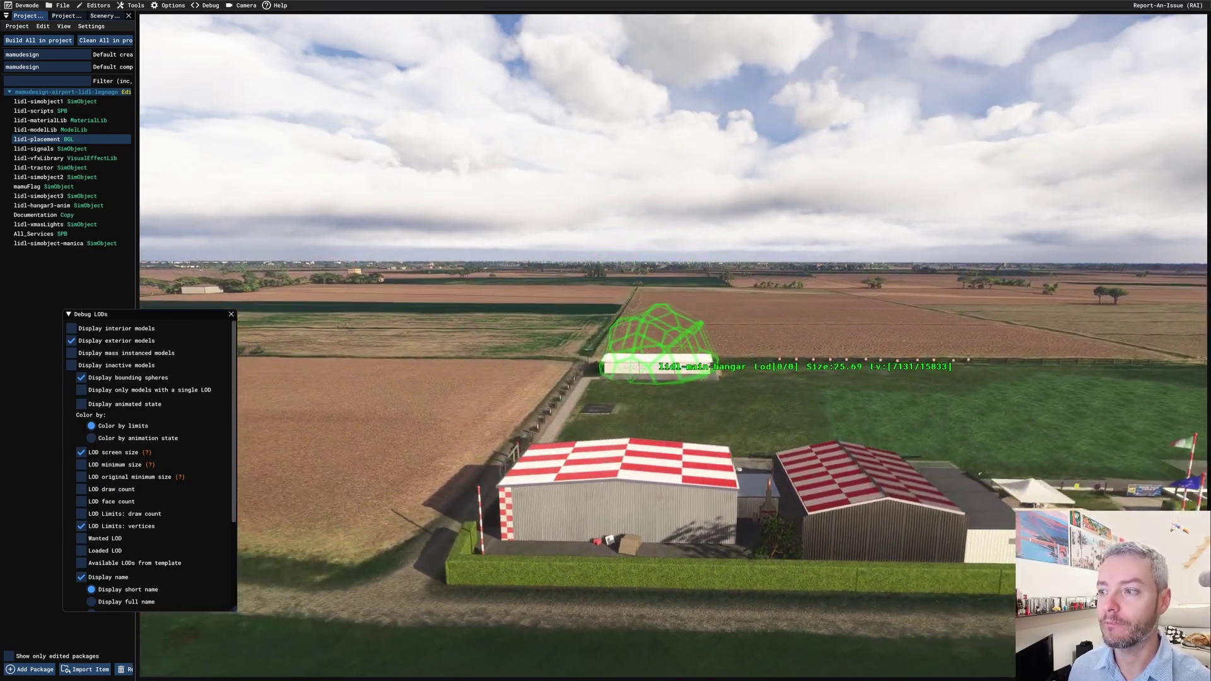
key(s)
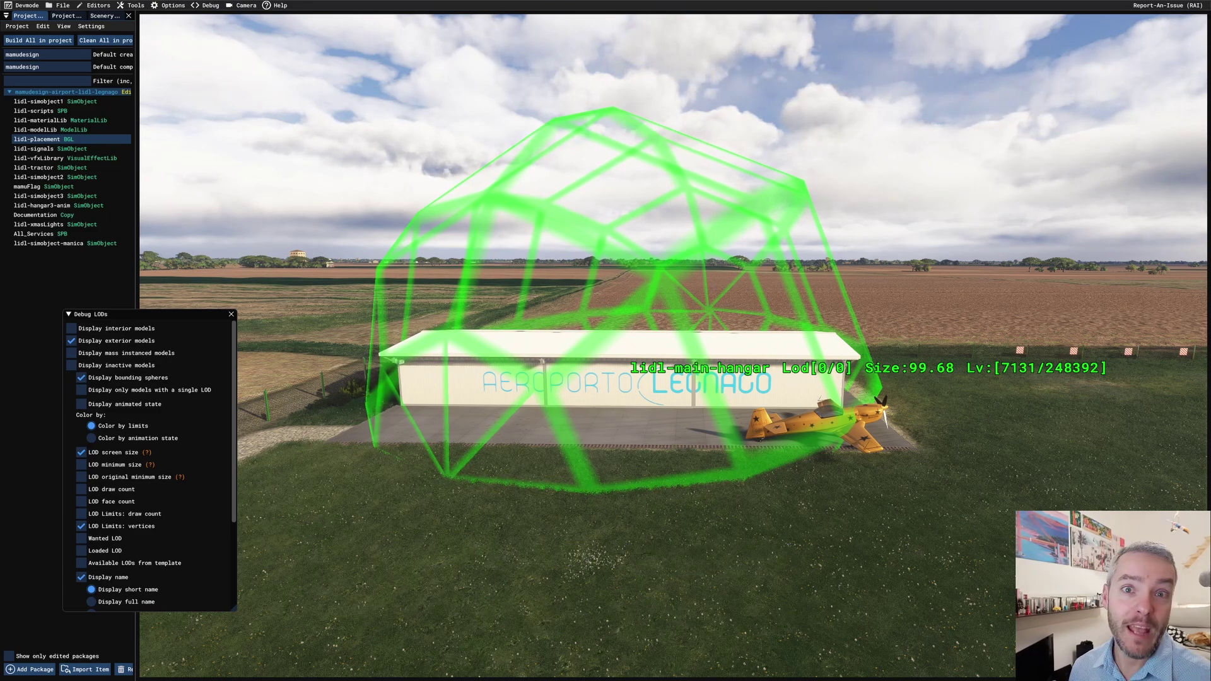
Back away until the sphere turns yellow and the label hits Size:17.47 and vanishes.
key(s)
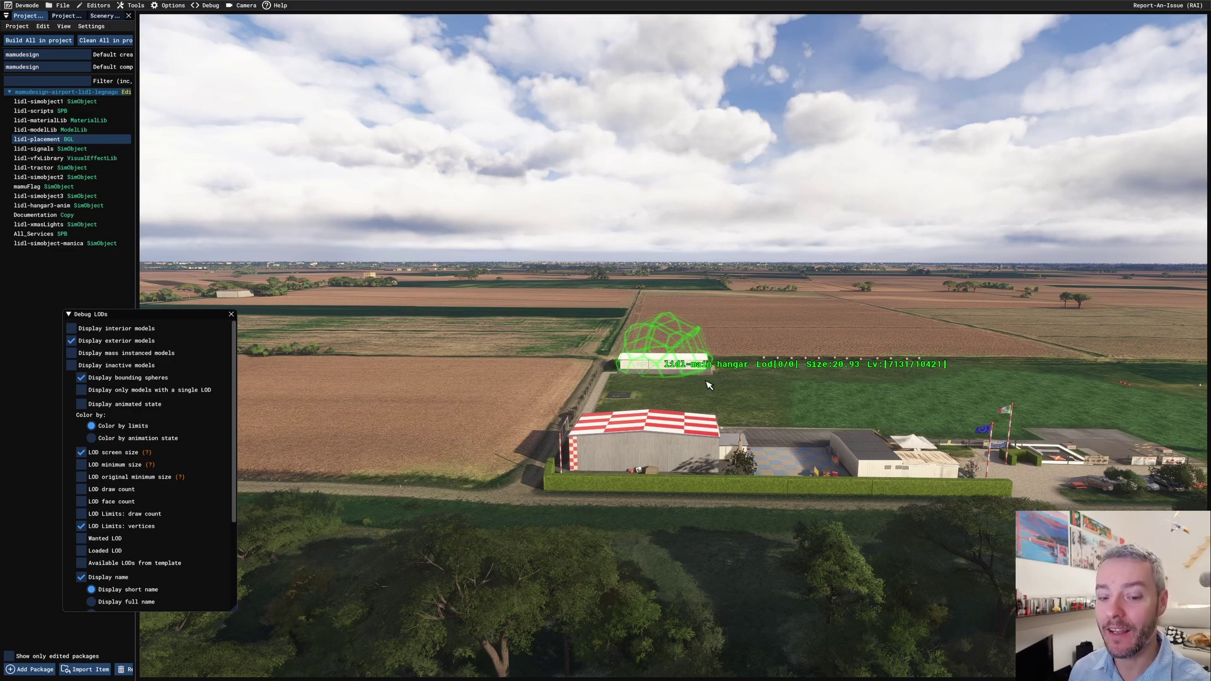
key(s)
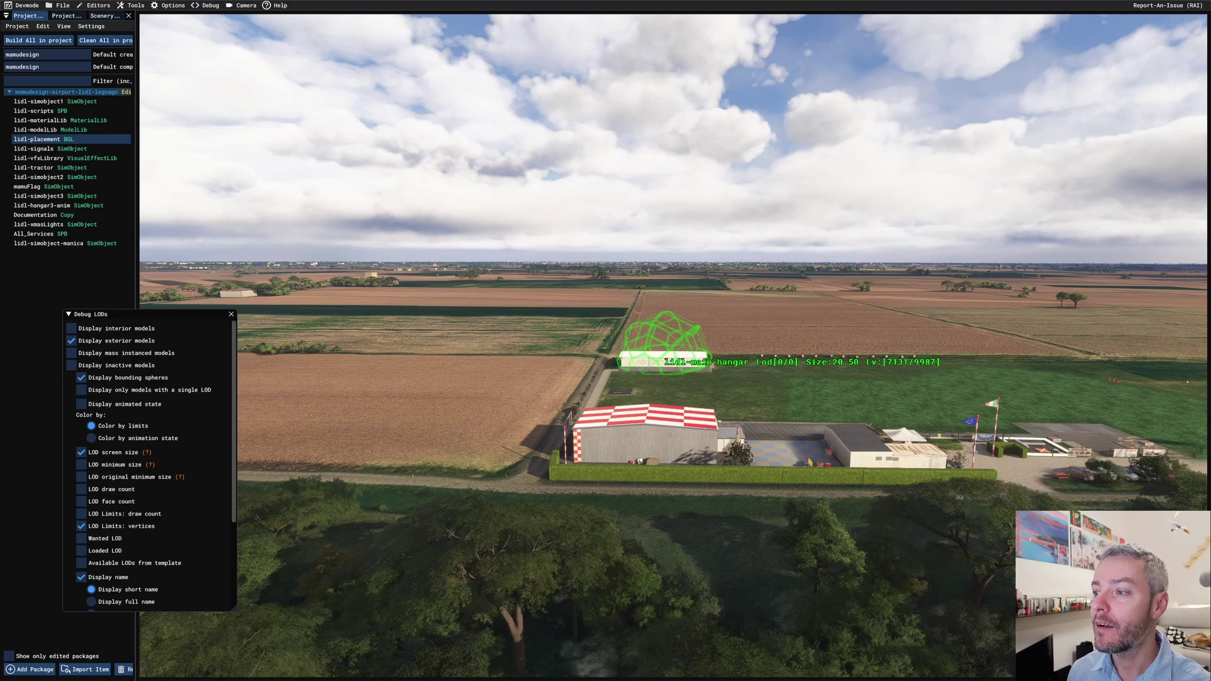
key(s)
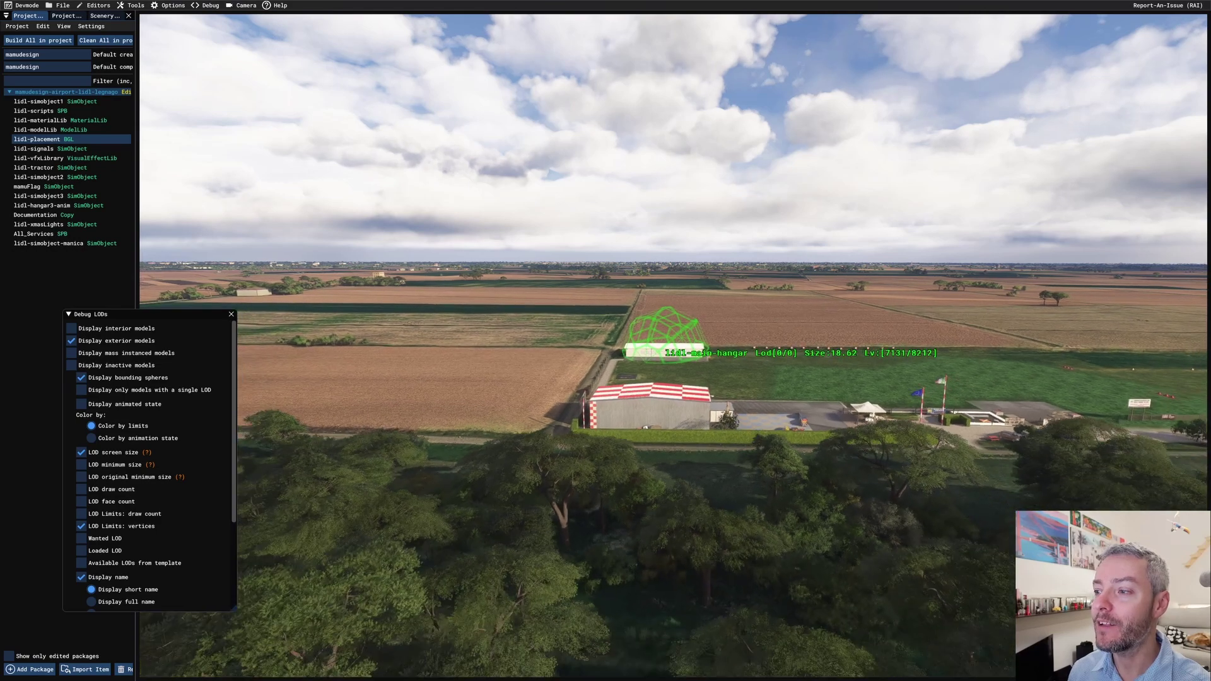
key(s)
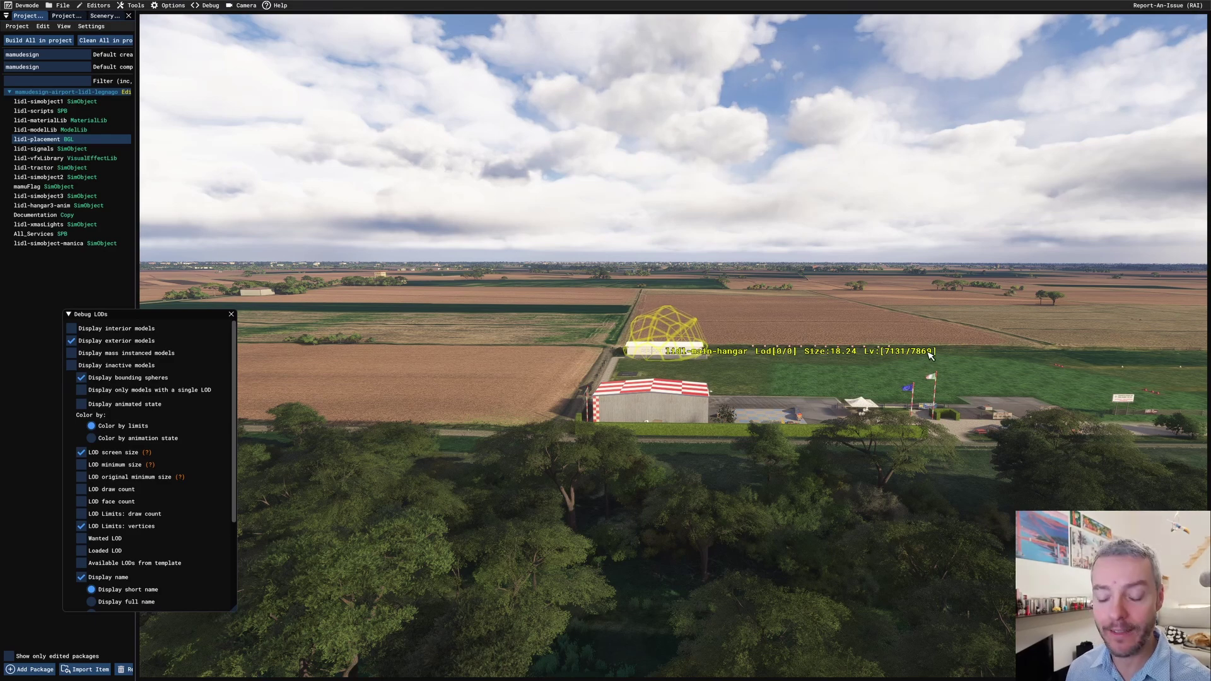
key(s)
key(s)
key(w)
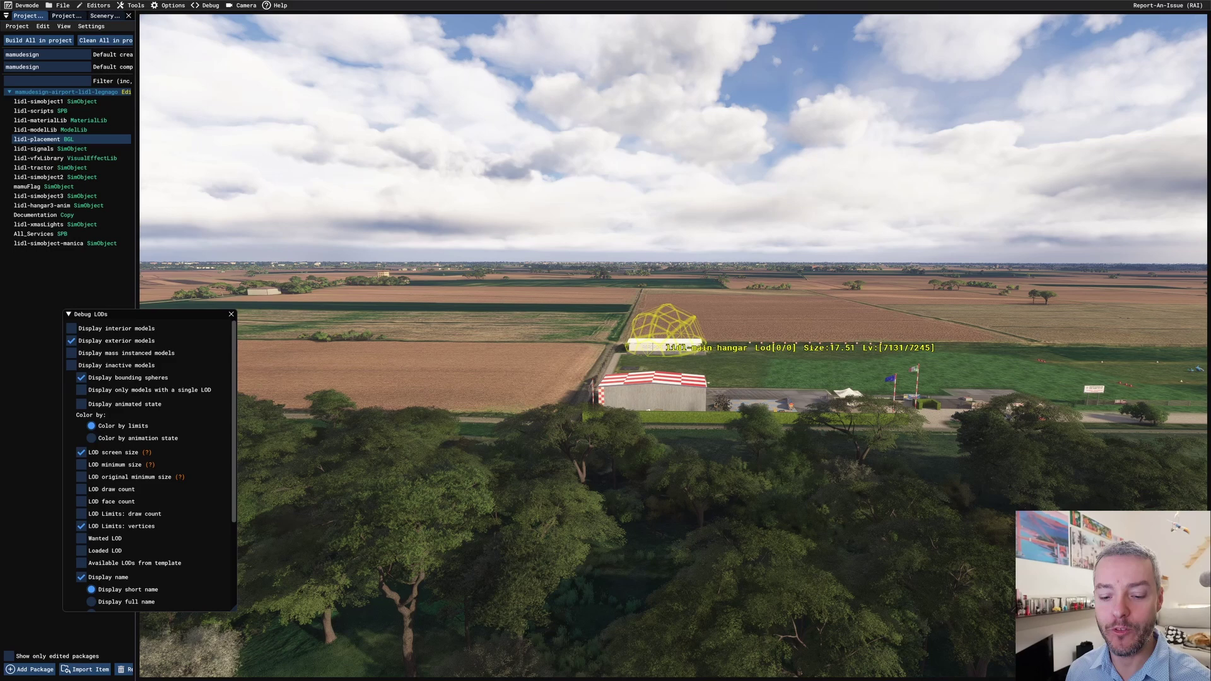
Move back and forth across the hangar's LOD cutoff so its label disappears and reappears.
key(s)
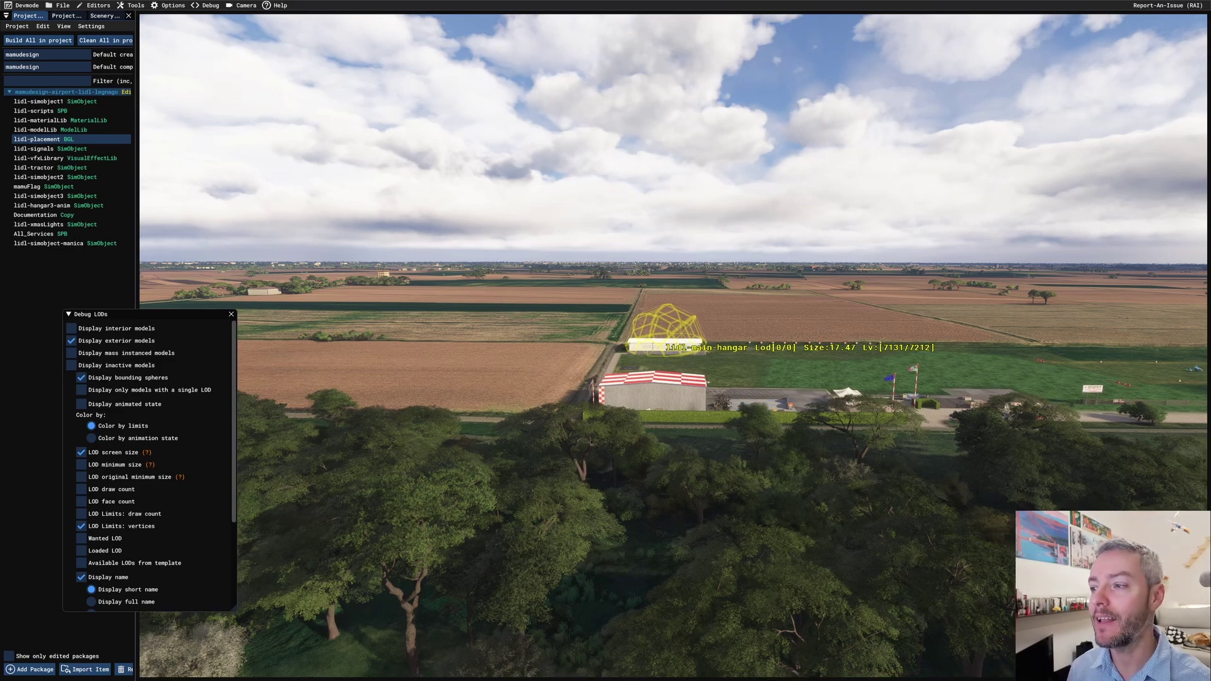
key(s)
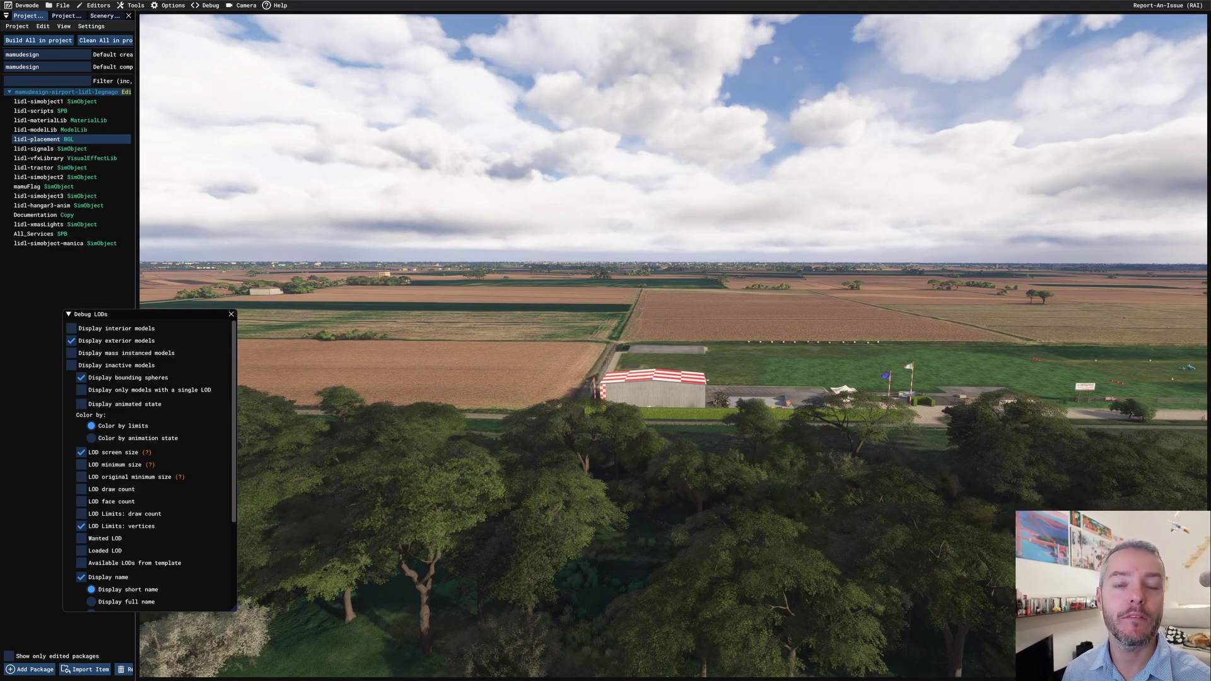
key(w)
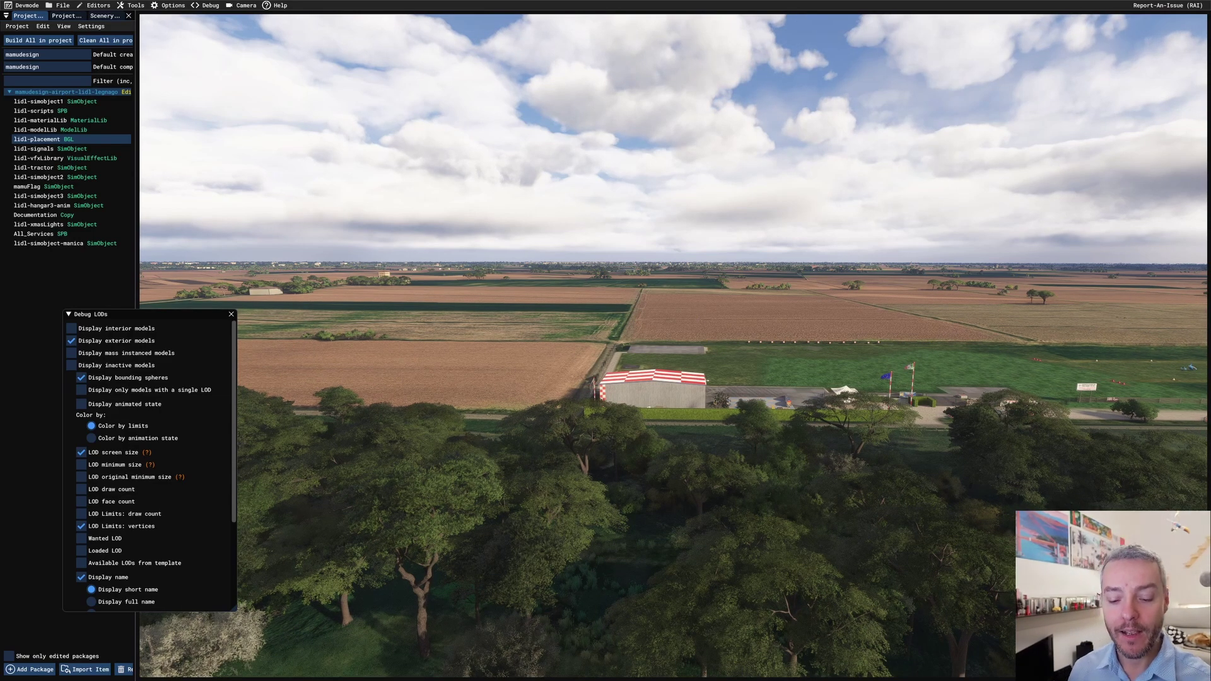
key(w)
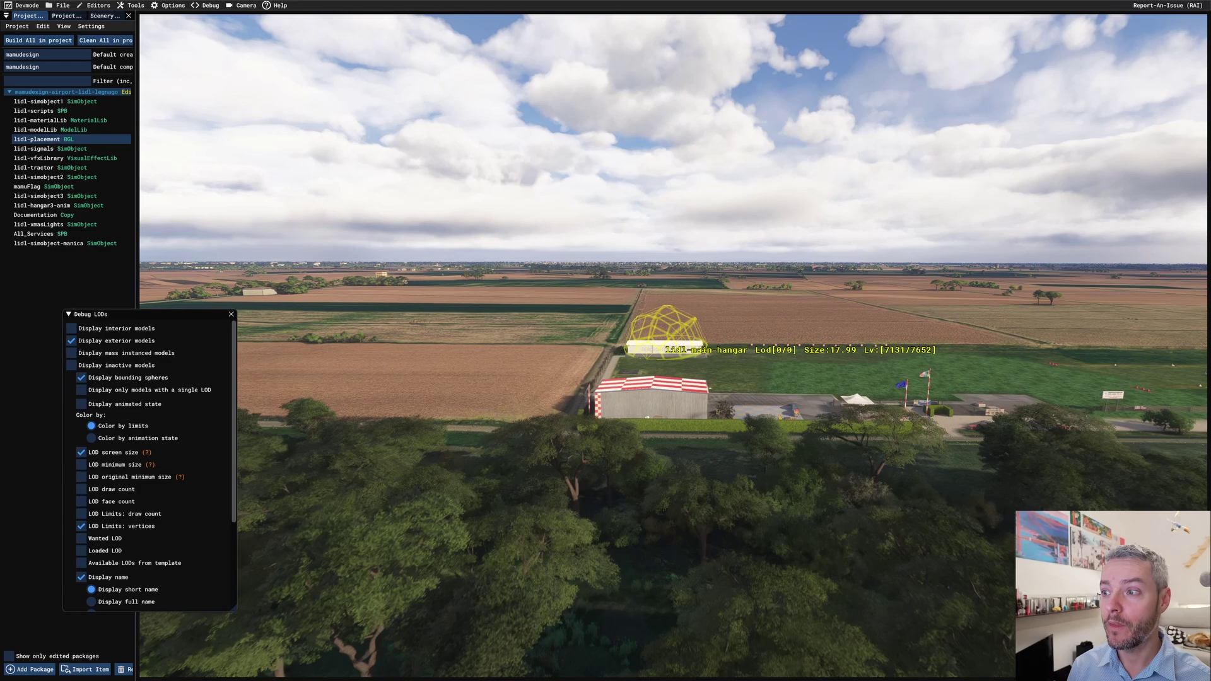
key(s)
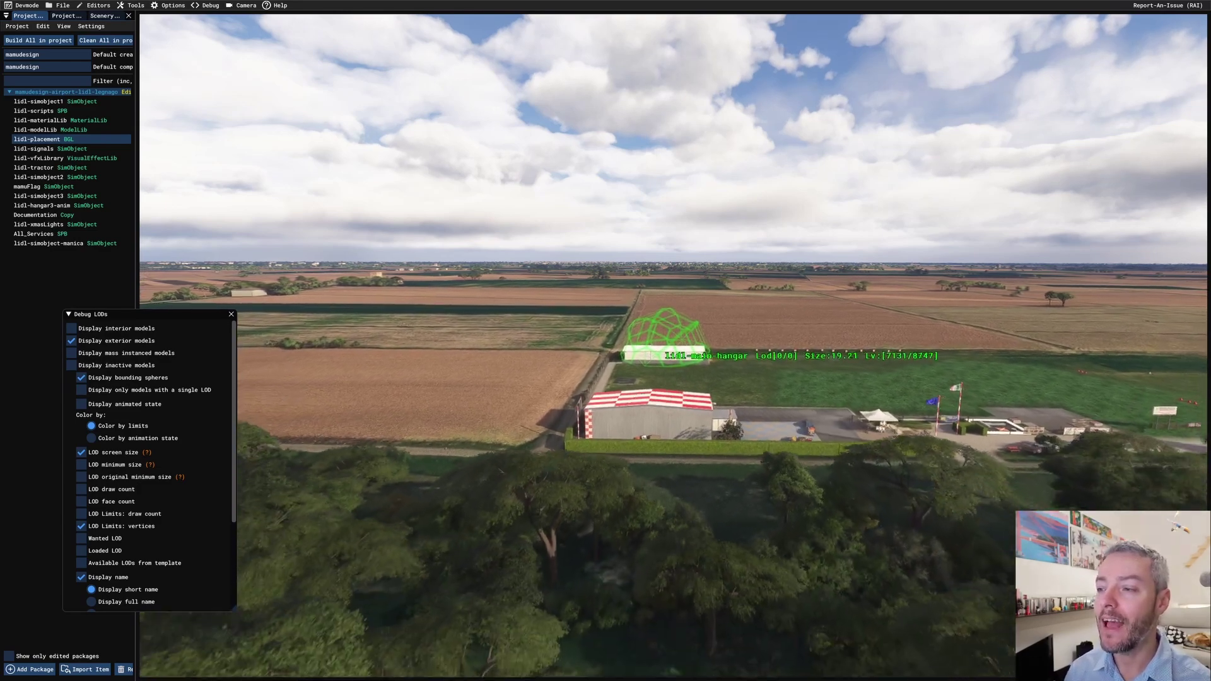
key(w)
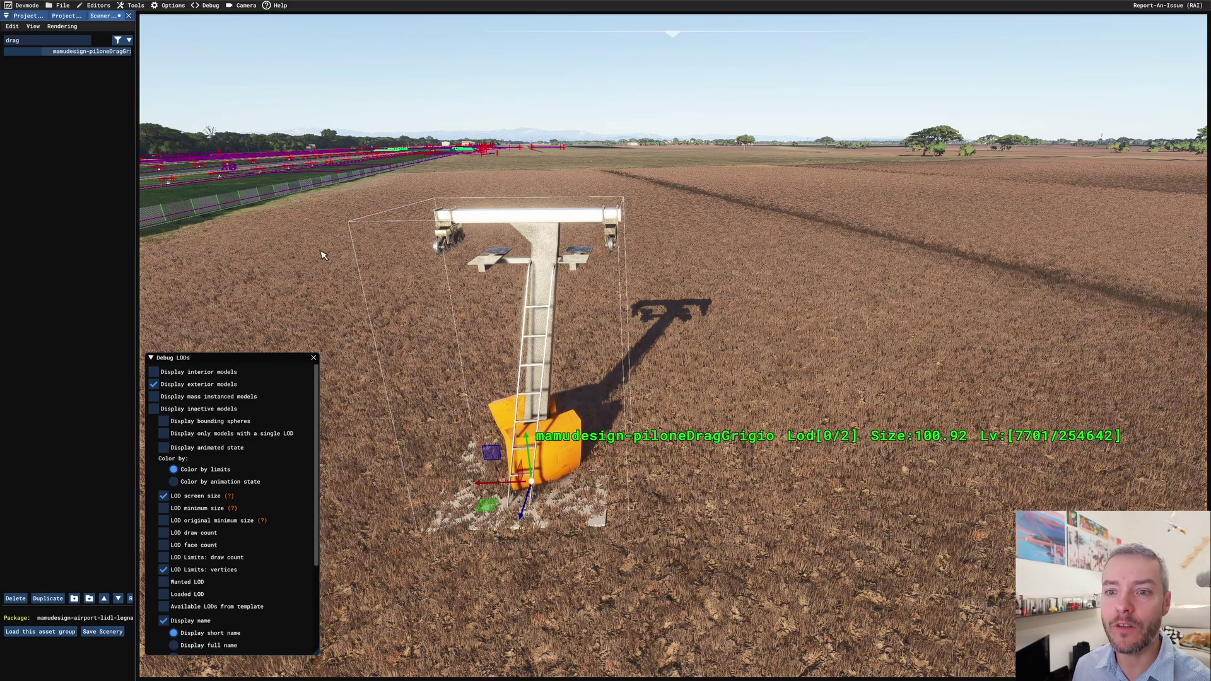
Toggle the pylon's bounding sphere on and off, then start backing the camera away.
click(164, 420)
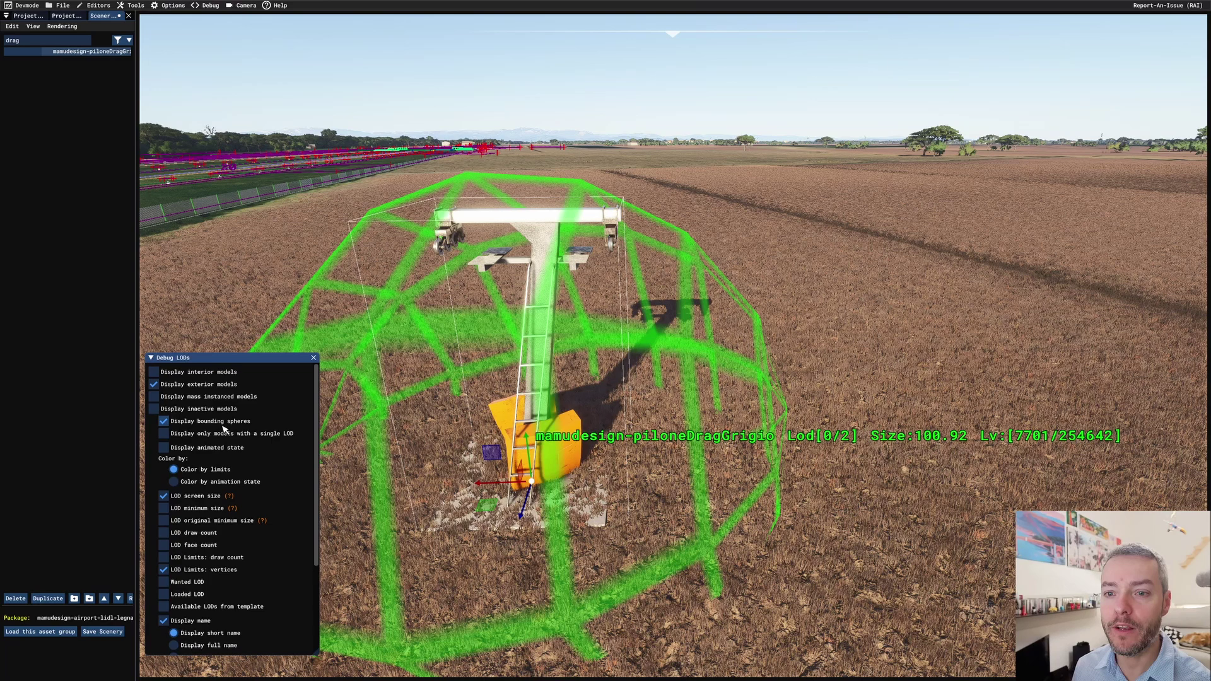
click(163, 421)
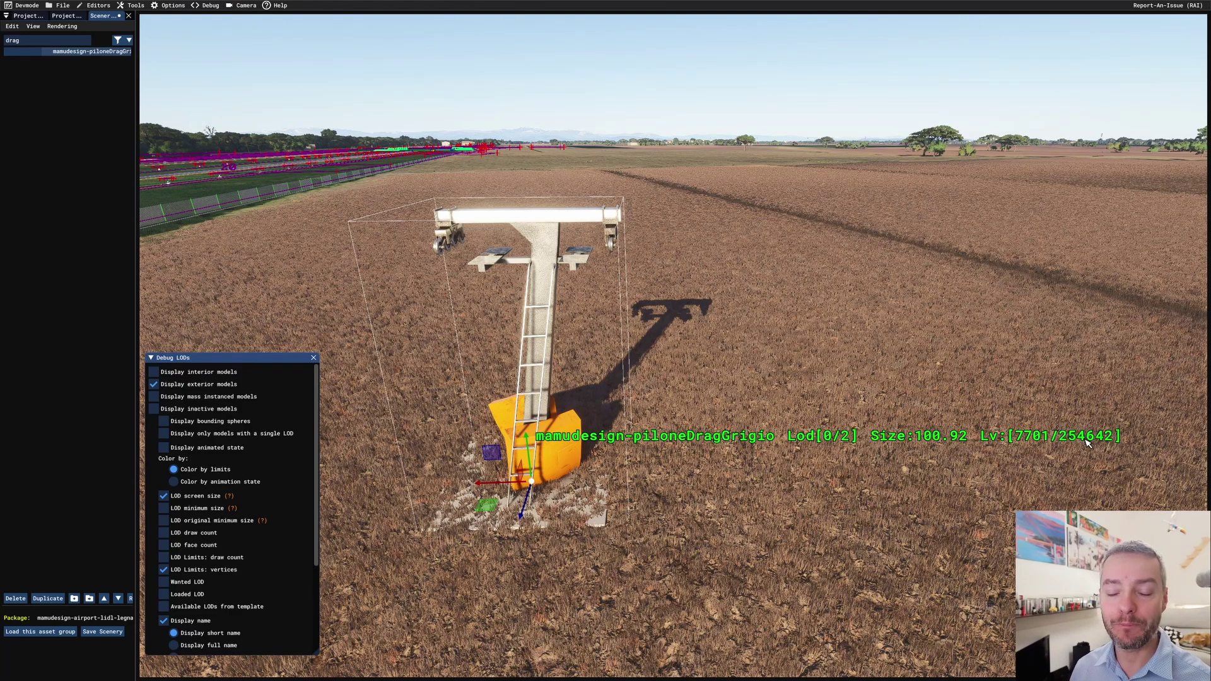
key(s)
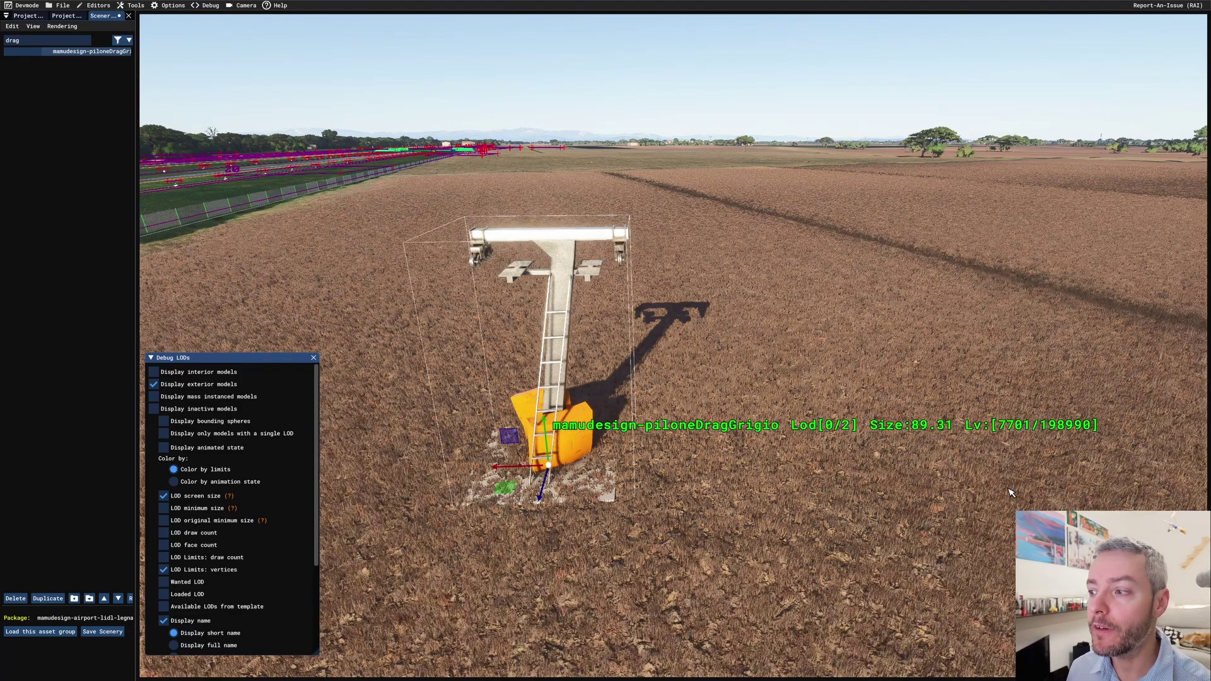
key(s)
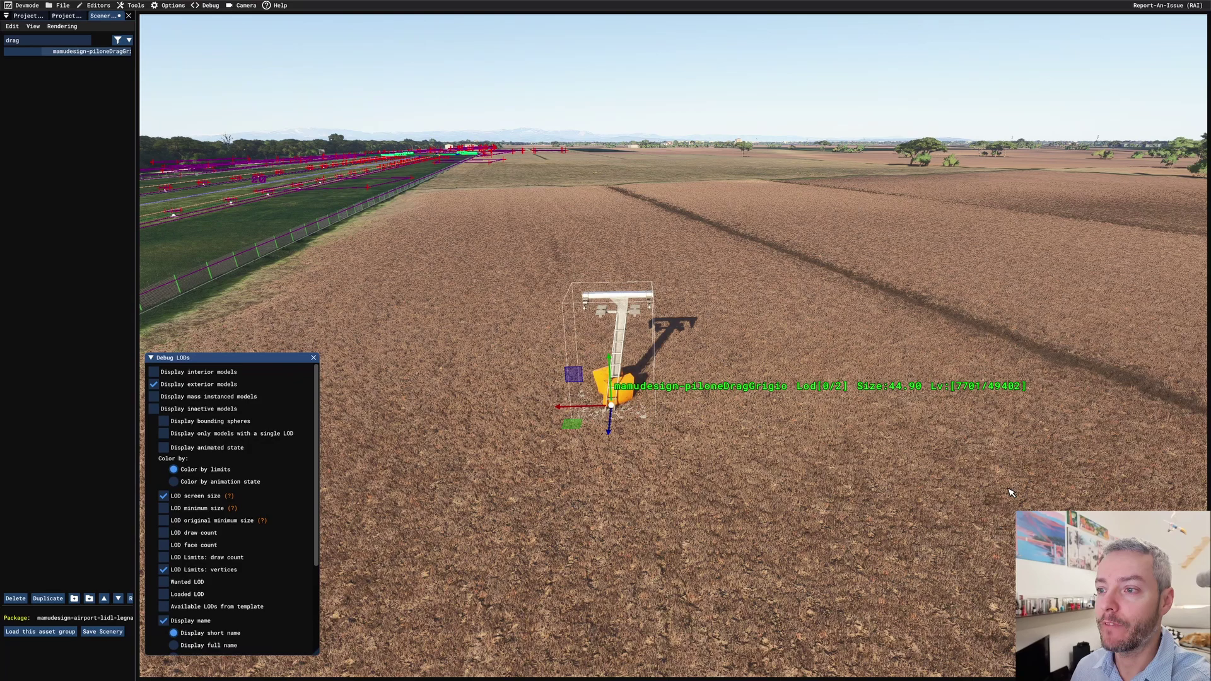
key(s)
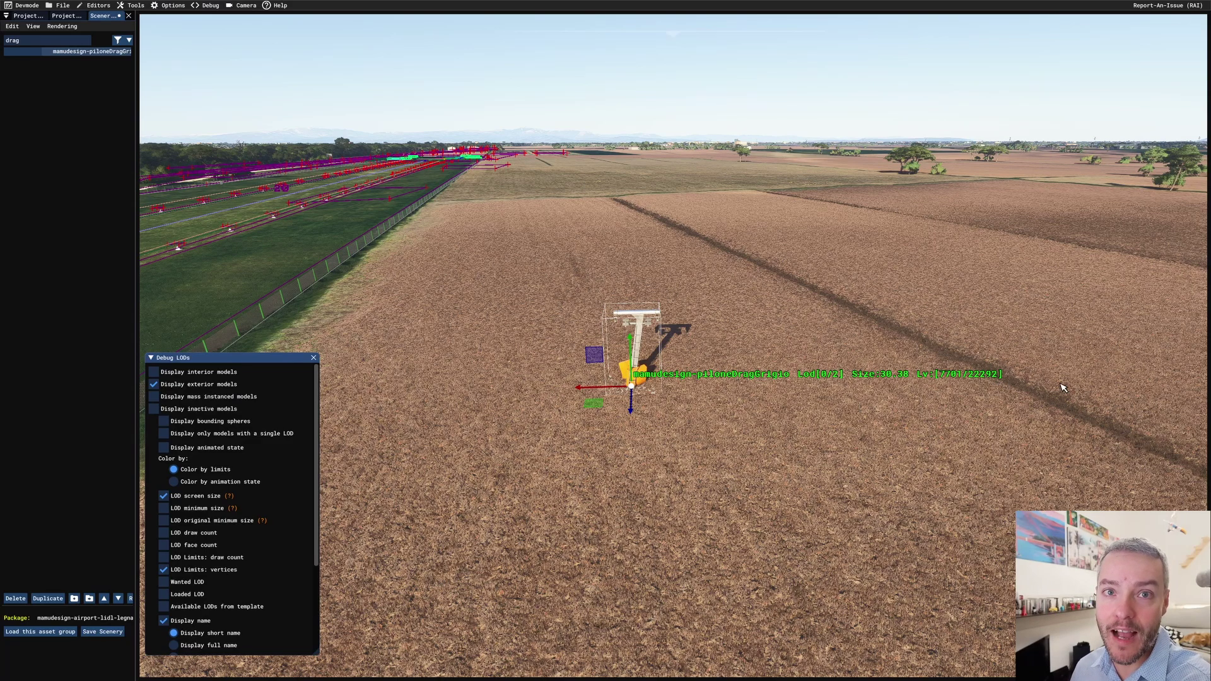
Back away until the pylon loads Lod[1/2], then show mamudesign-piloneDragGrigio.xml.
key(s)
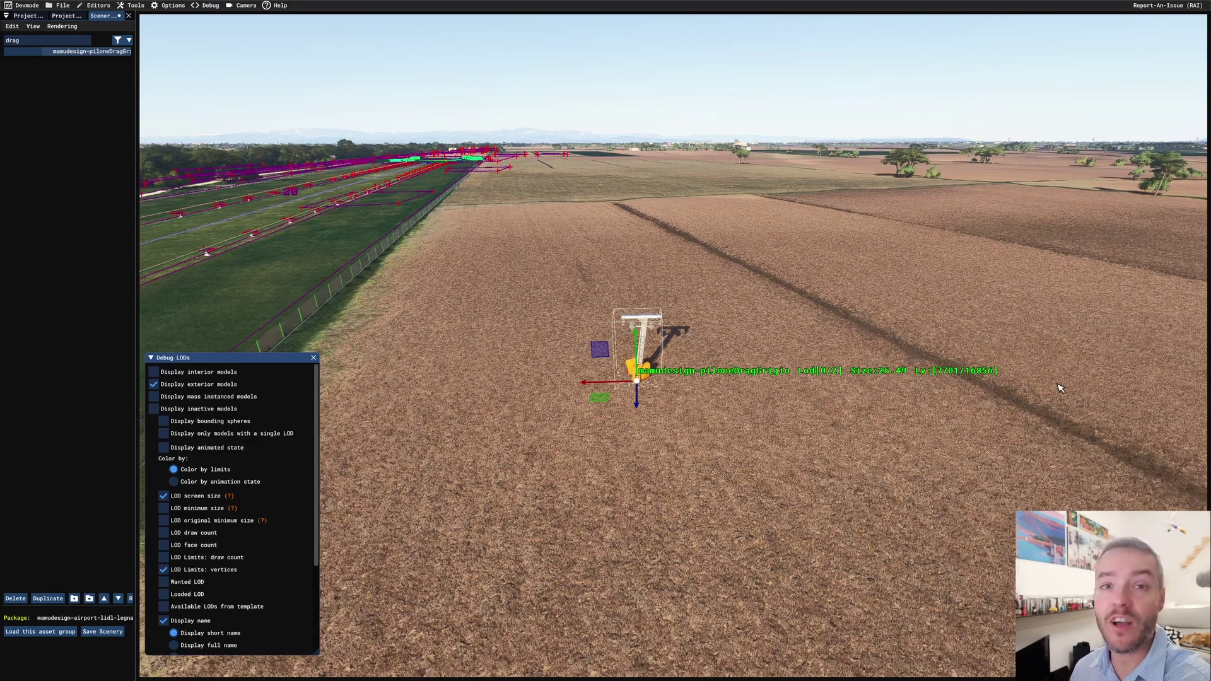
key(s)
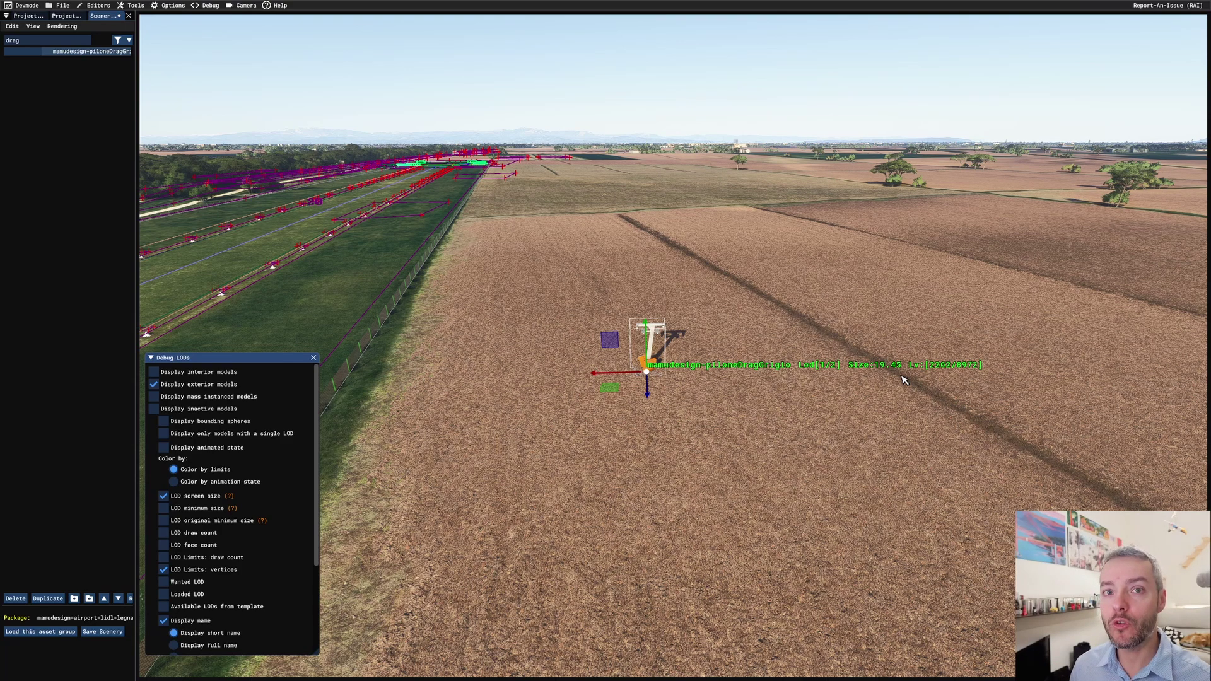
key(alt+Tab)
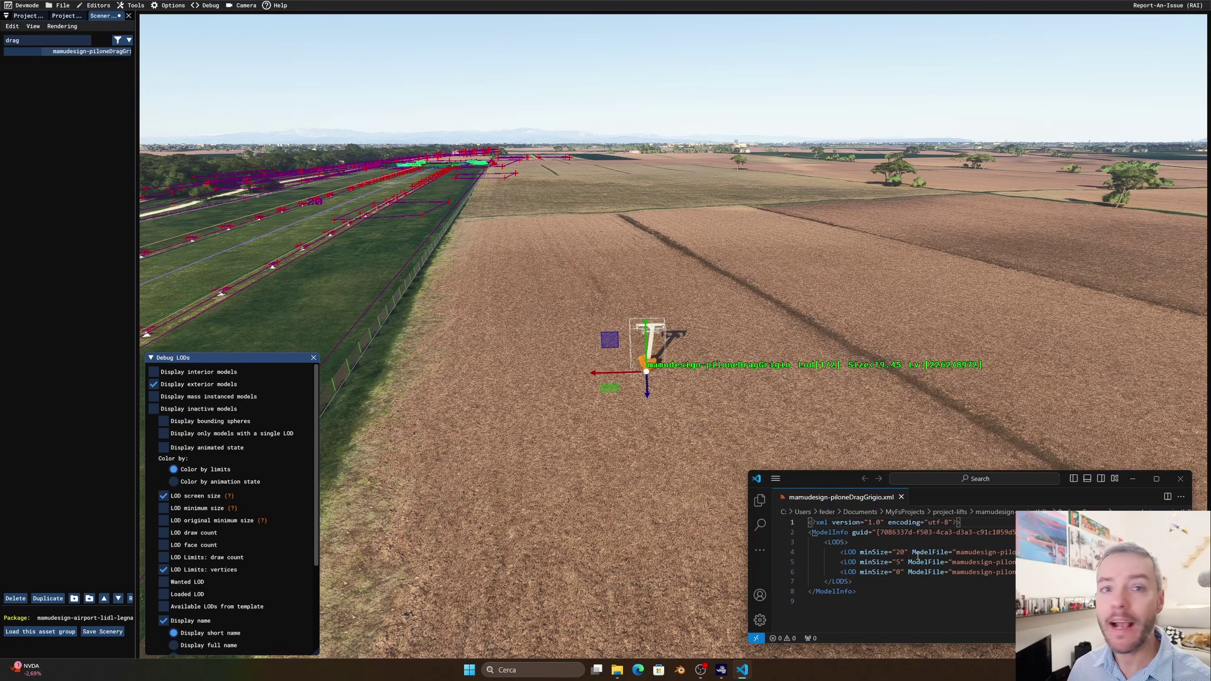
Compare the XML's minSize values while backing away until the pylon shows Lod[2/2] at Size:4.72.
click(840, 553)
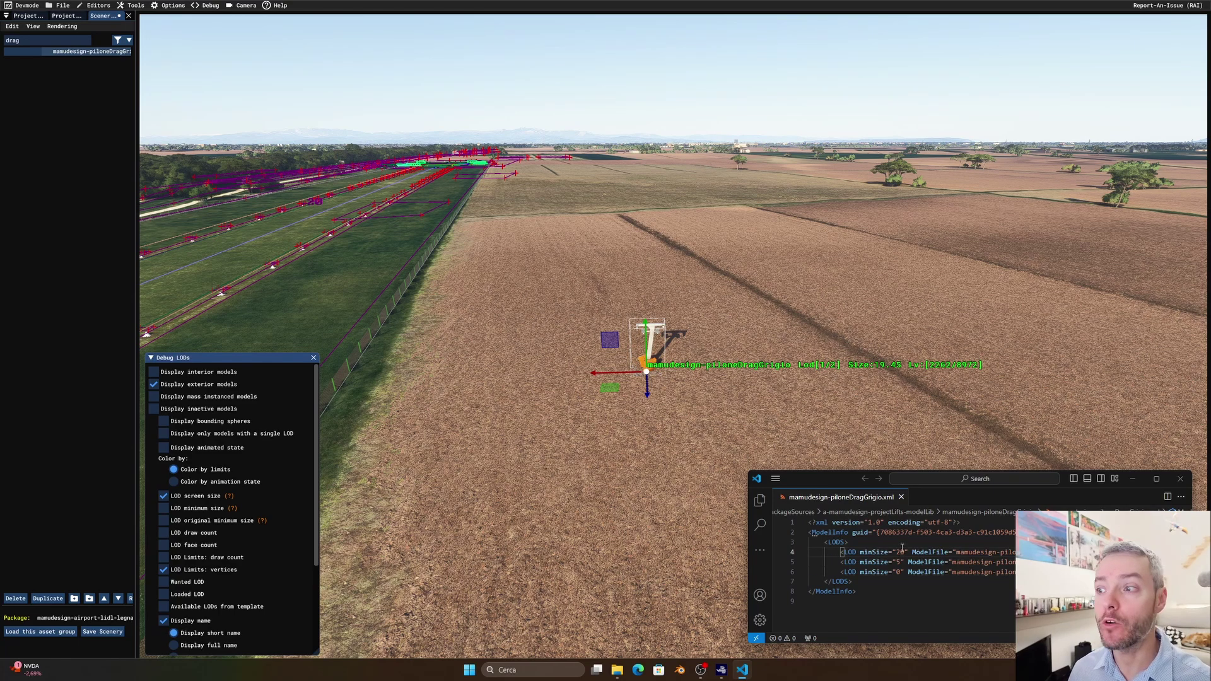
key(alt+Tab)
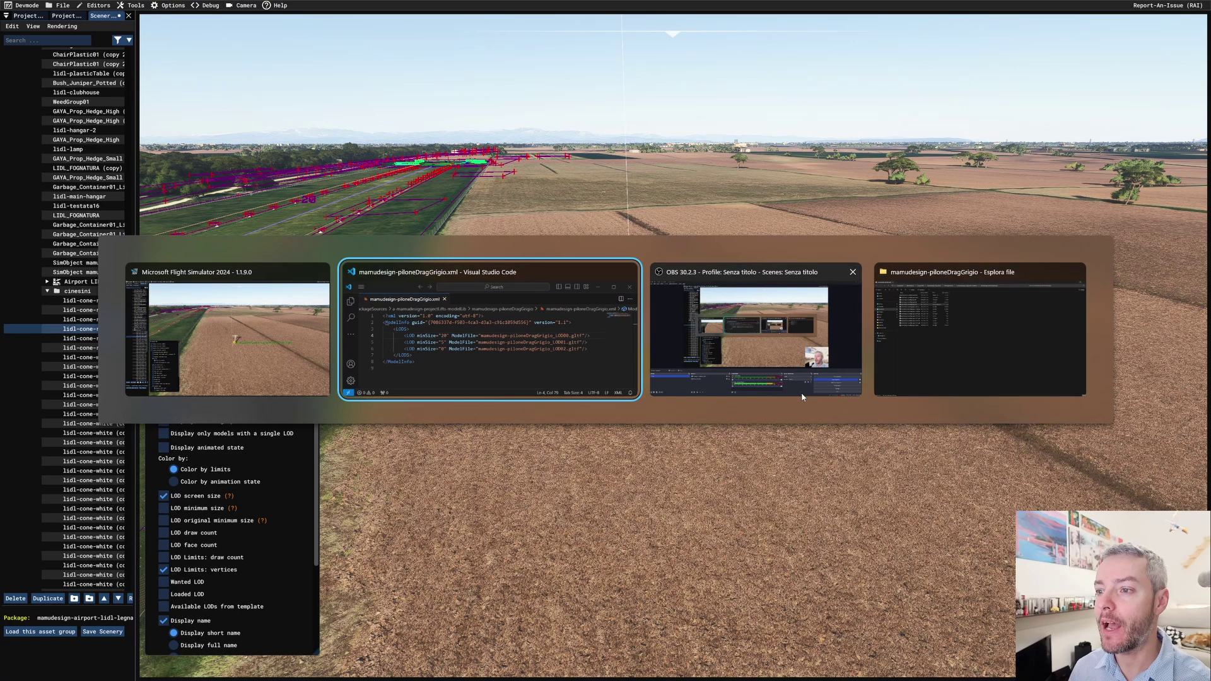
key(alt+Tab)
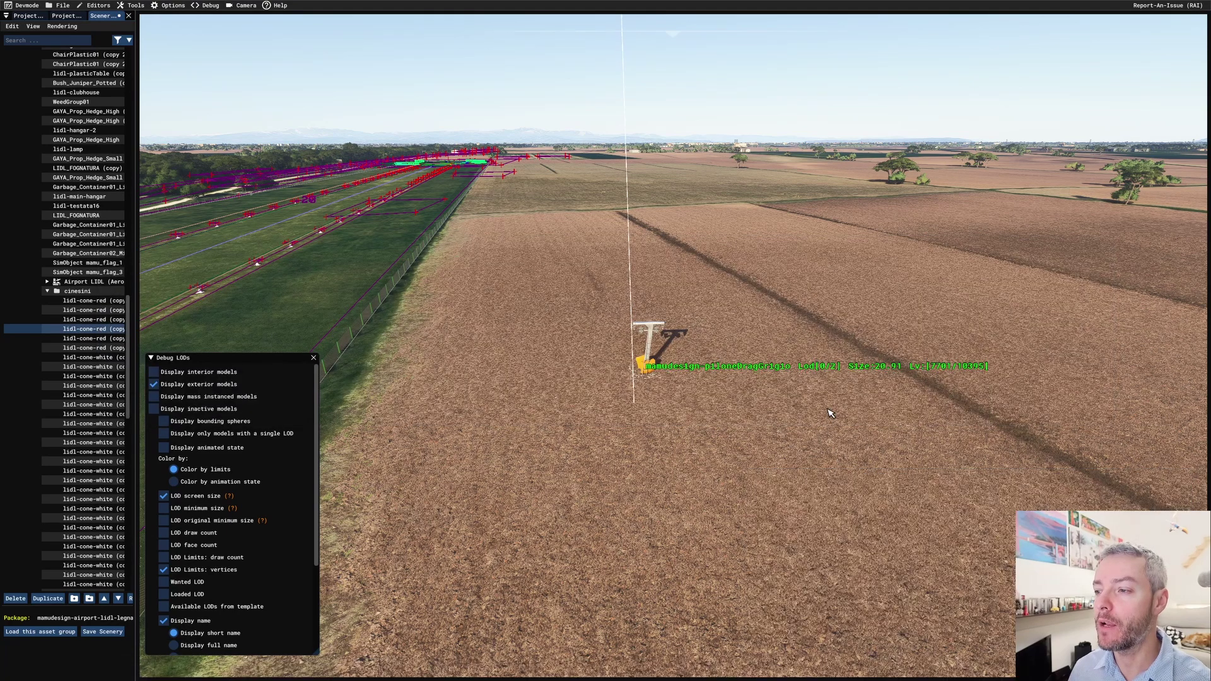
key(alt+Tab)
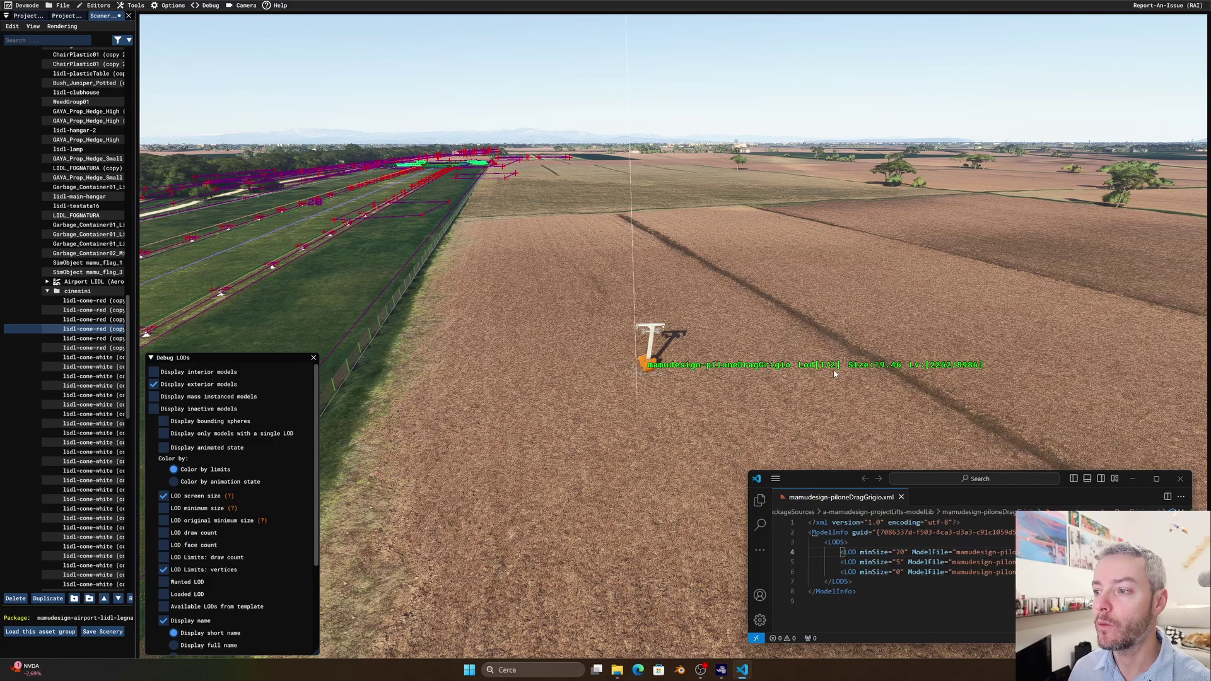
key(alt+Tab)
key(s)
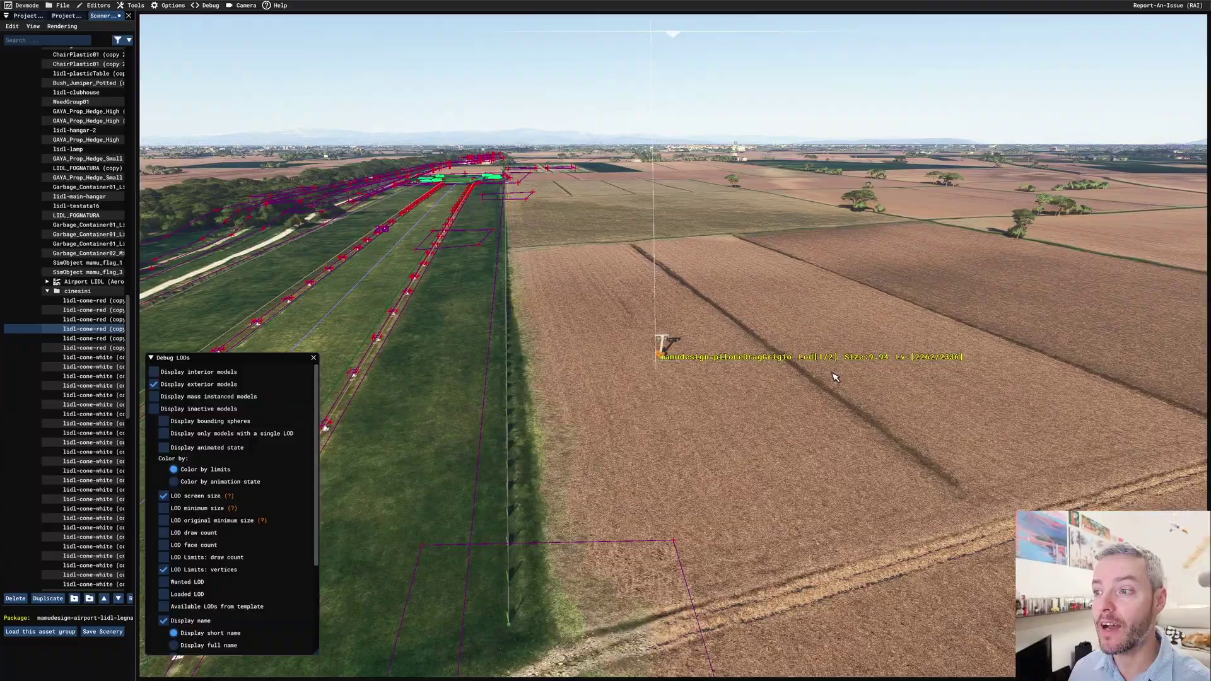
key(s)
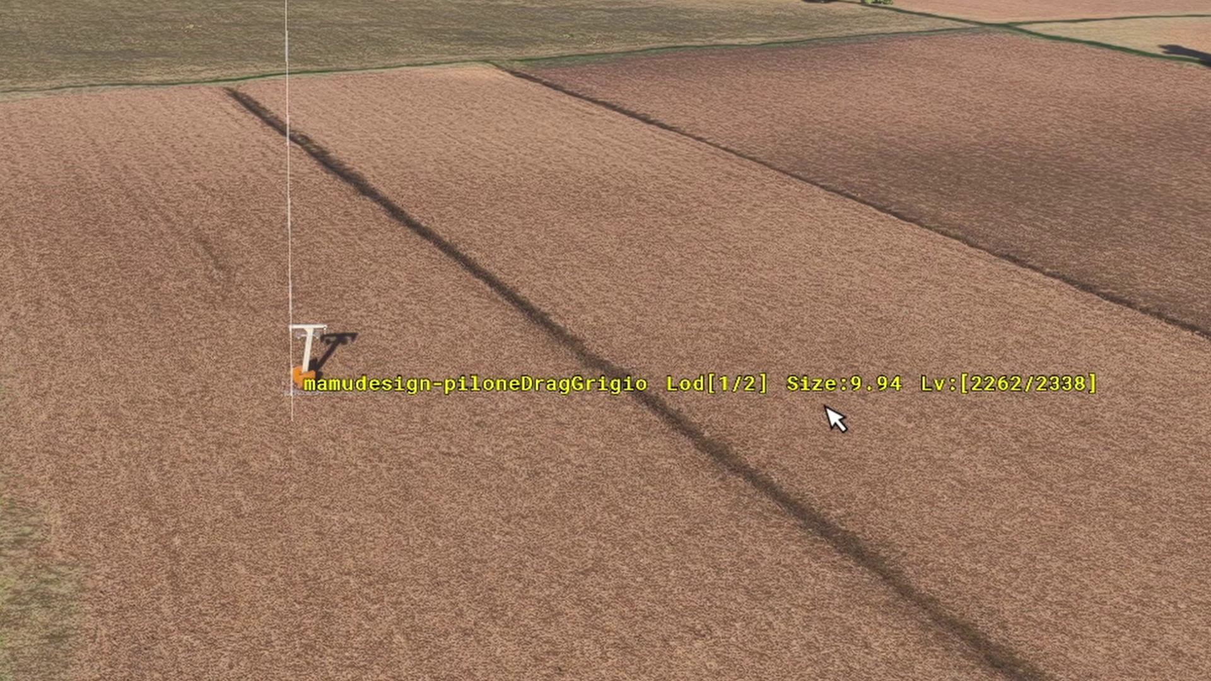
key(alt+Tab)
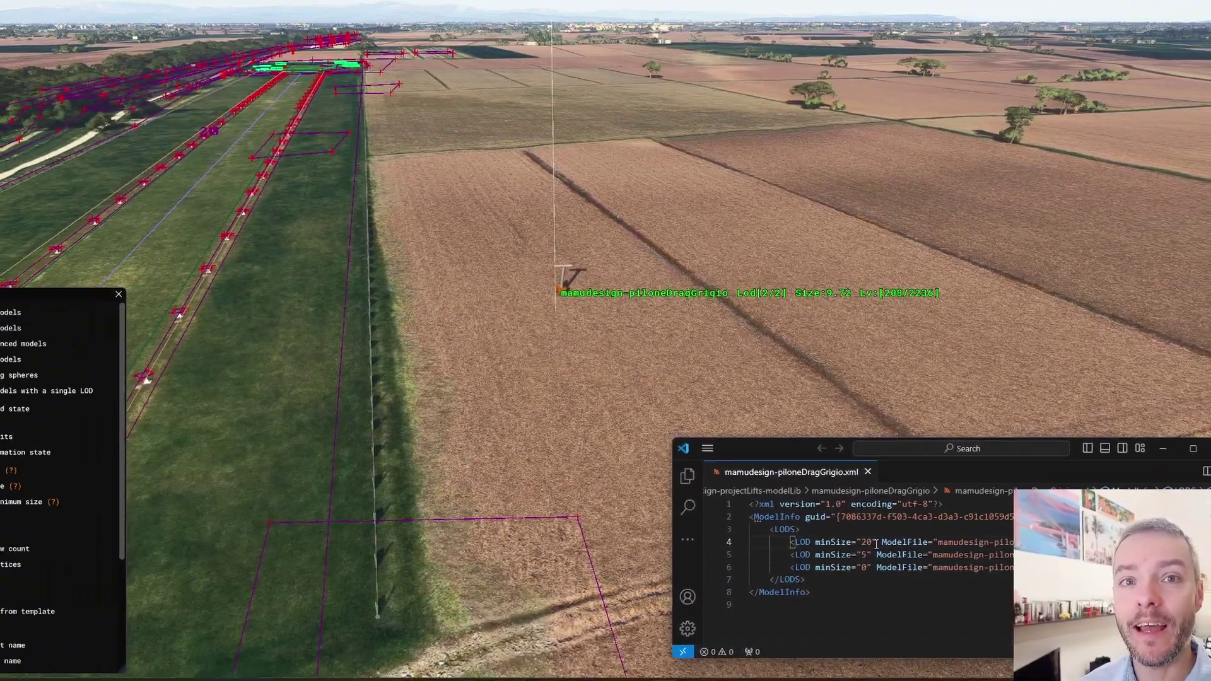
Check the close-up pylon's LOD 0 against the XML's LOD0 entry, then fly back until LOD 1 shows.
click(798, 518)
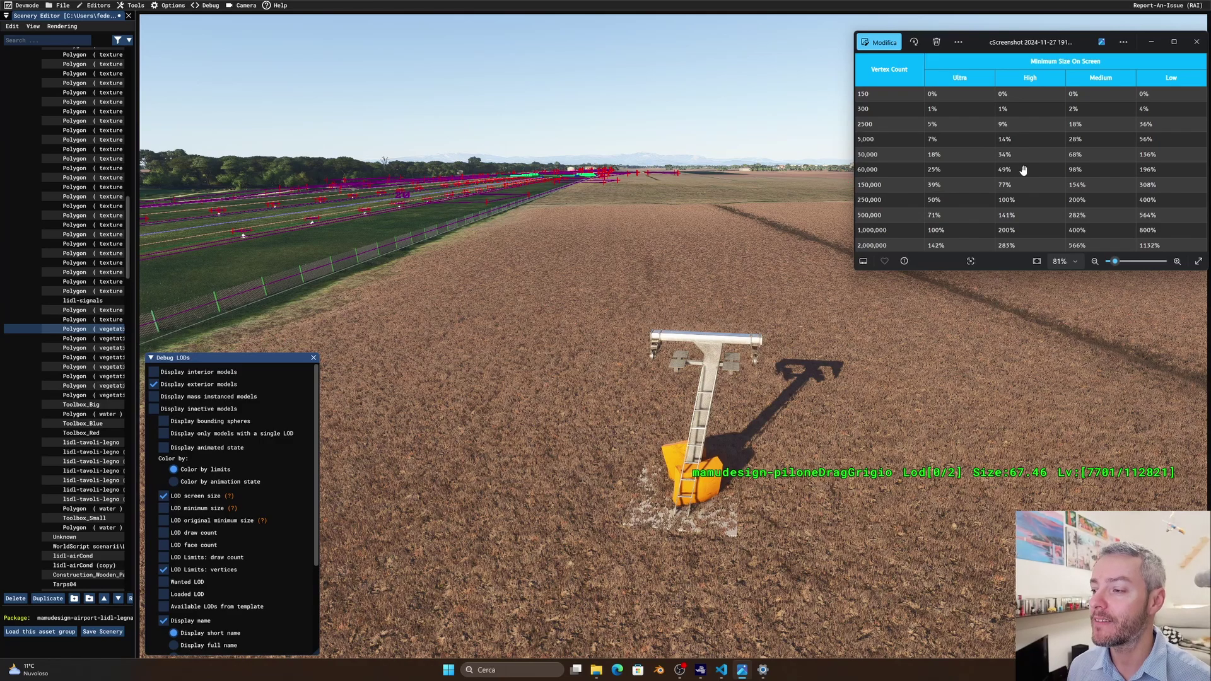
key(s)
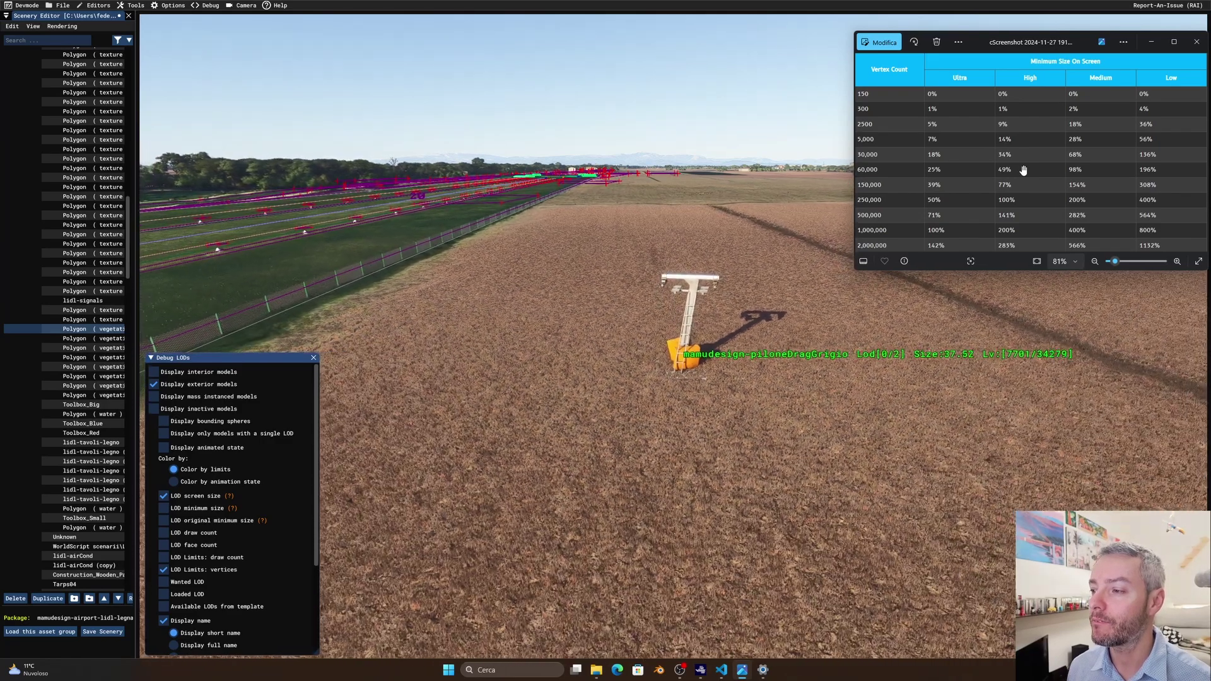
key(w)
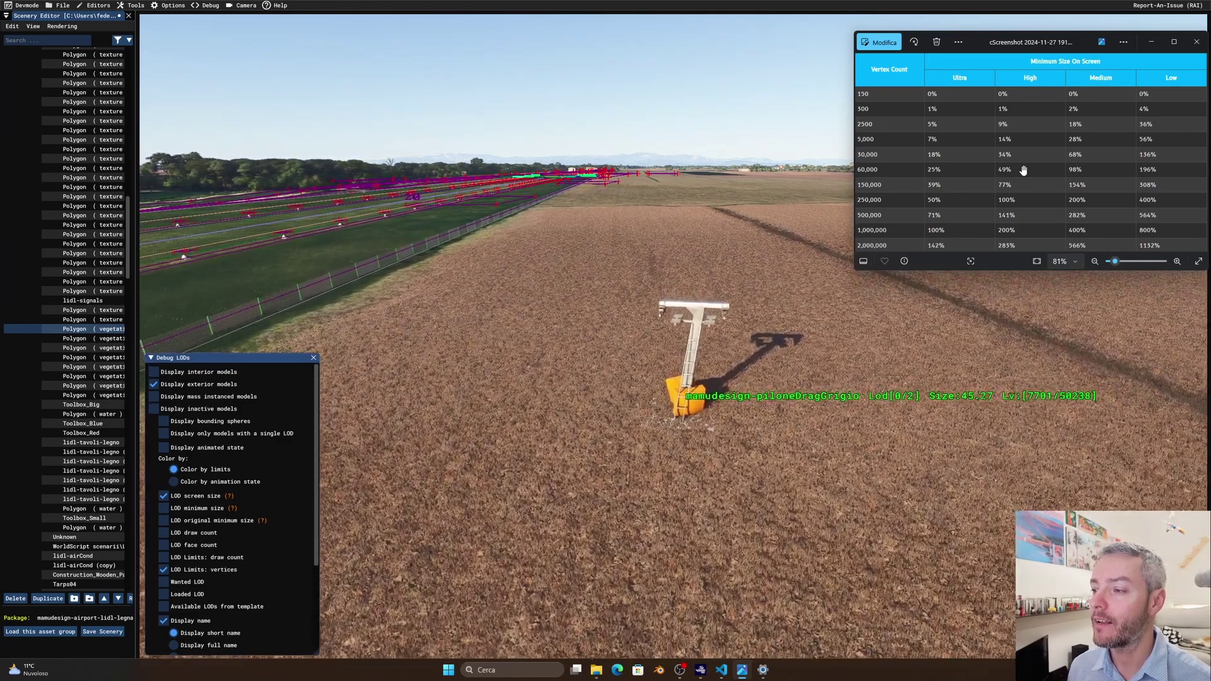
key(w)
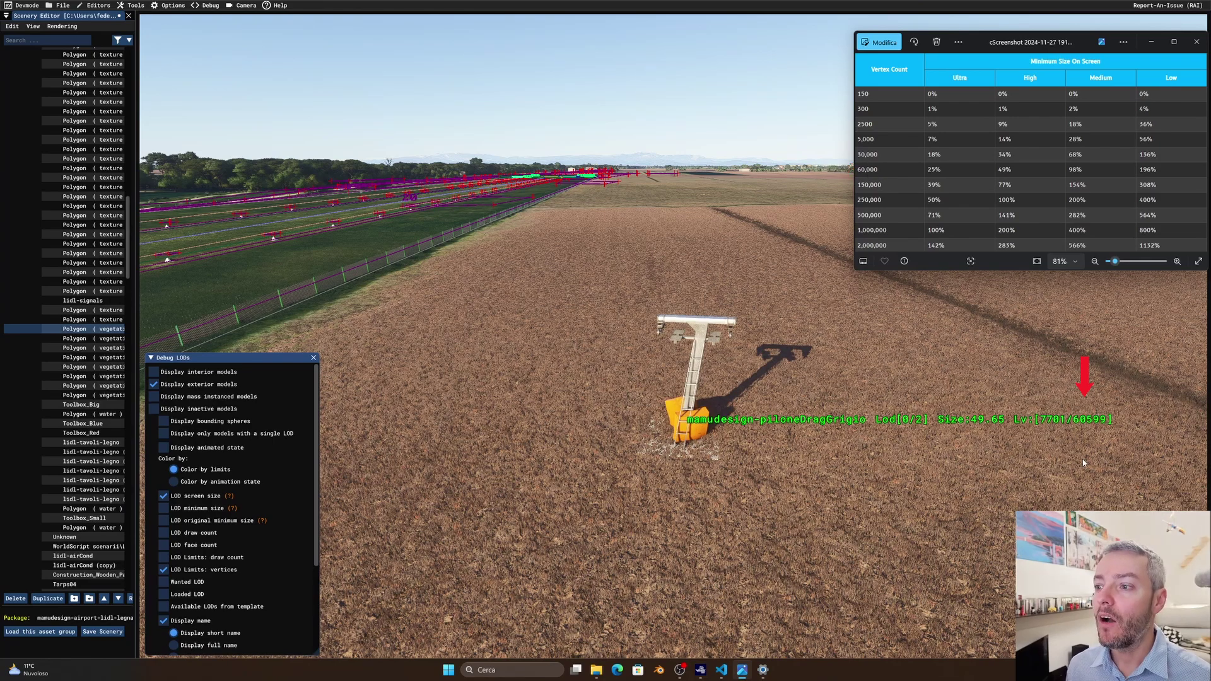
key(s)
key(s)
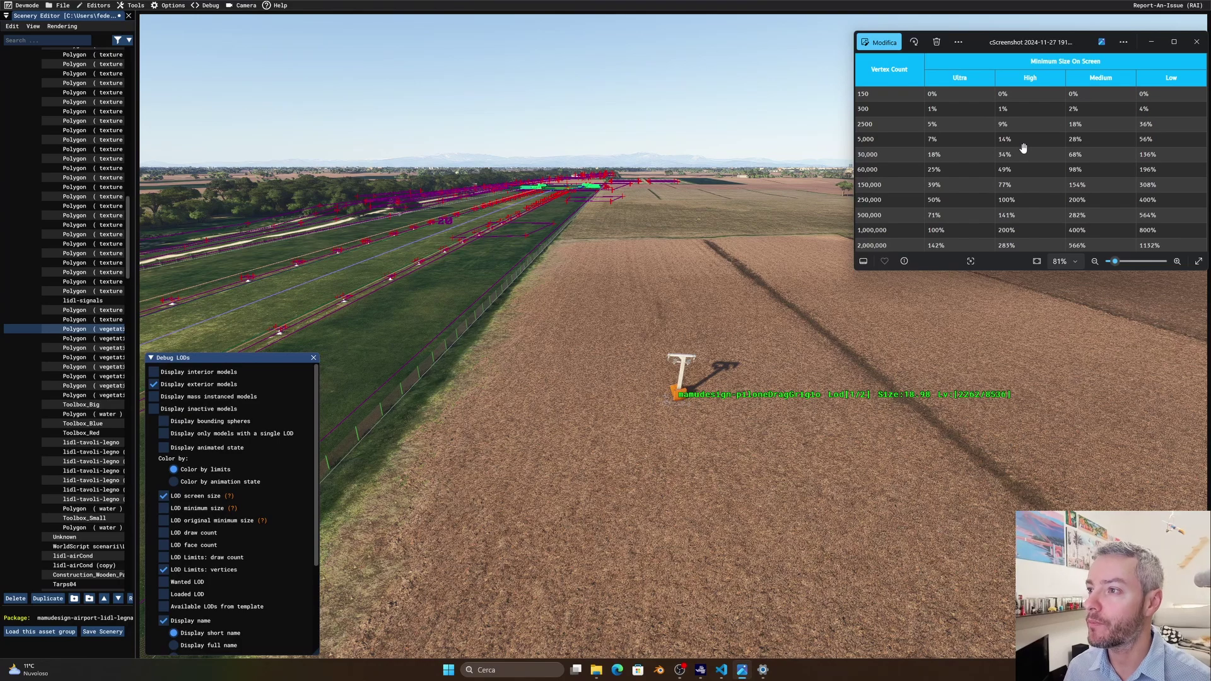
Back the camera away to LOD 1 and read the second LOD's minSize 5 in the XML.
key(s)
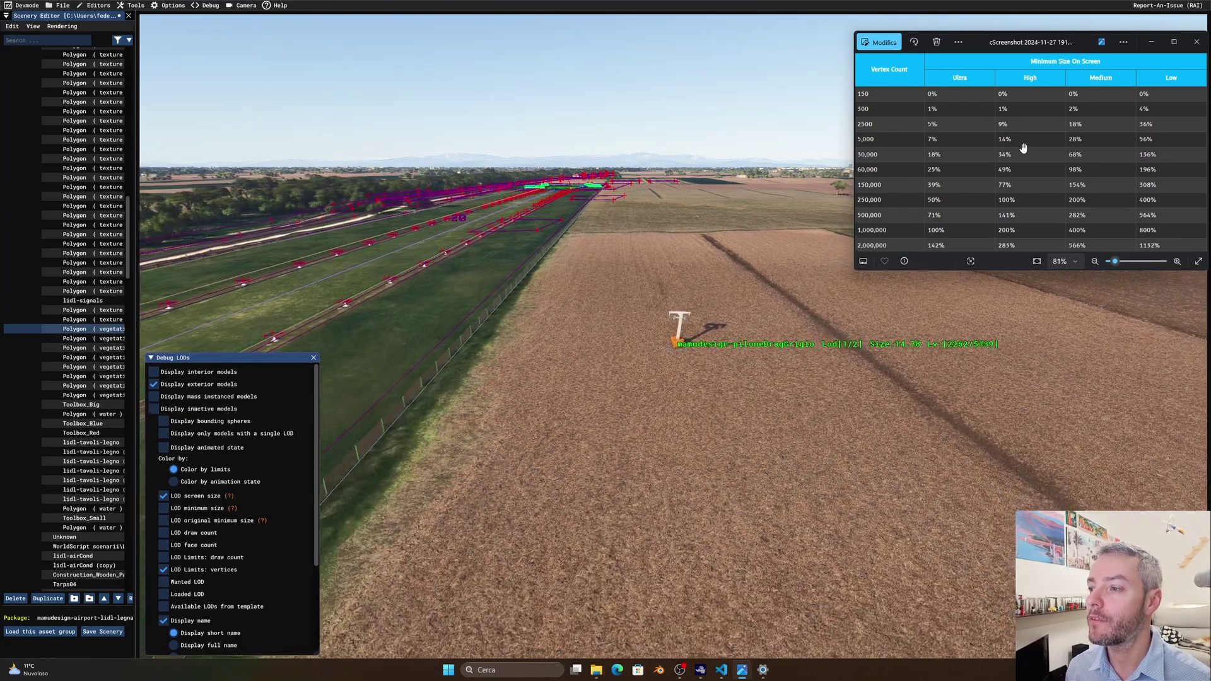
key(s)
key(s)
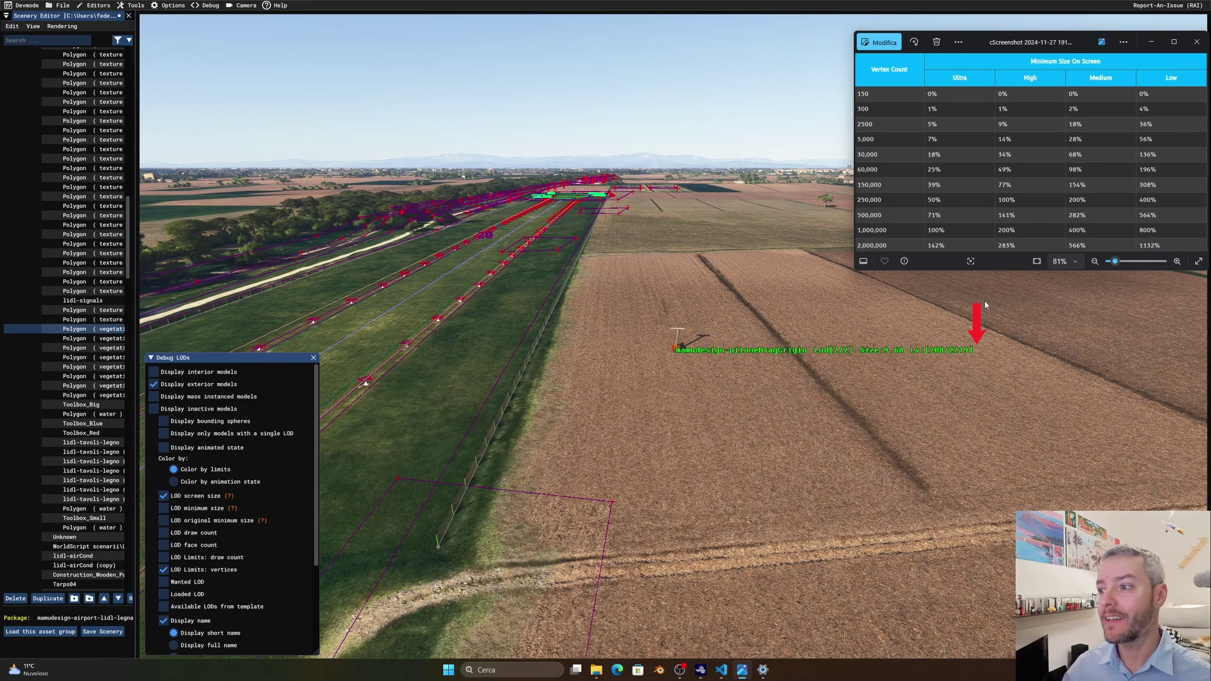
key(alt+Tab)
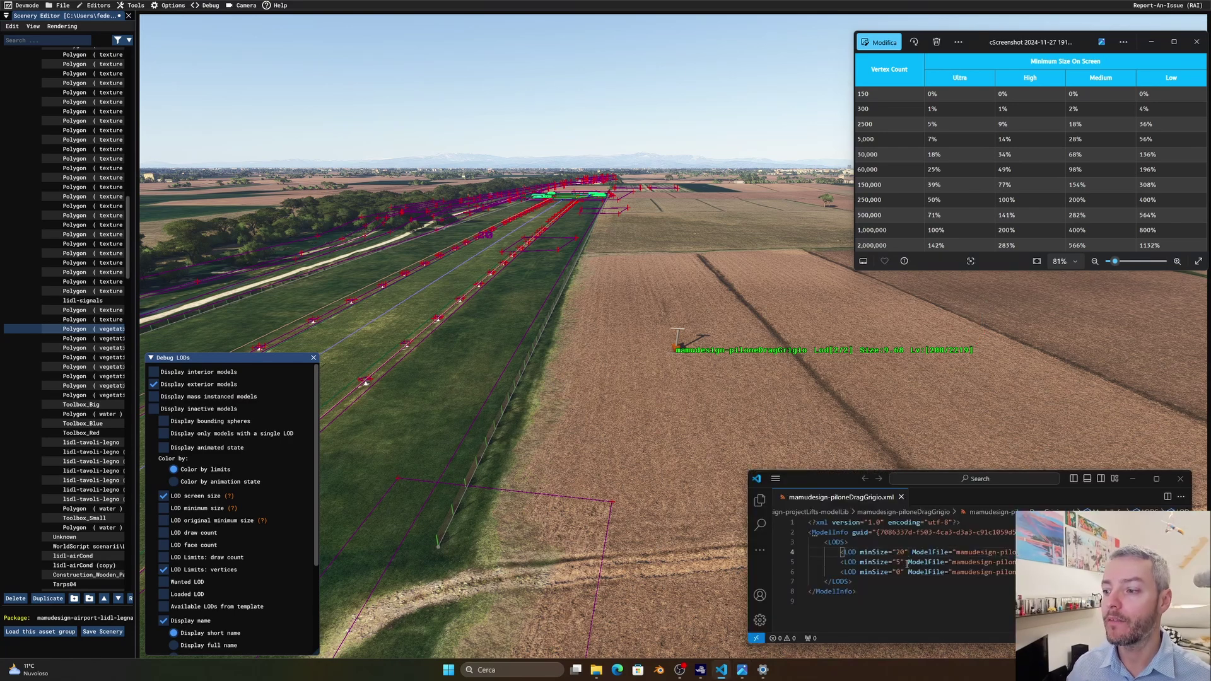
key(Down)
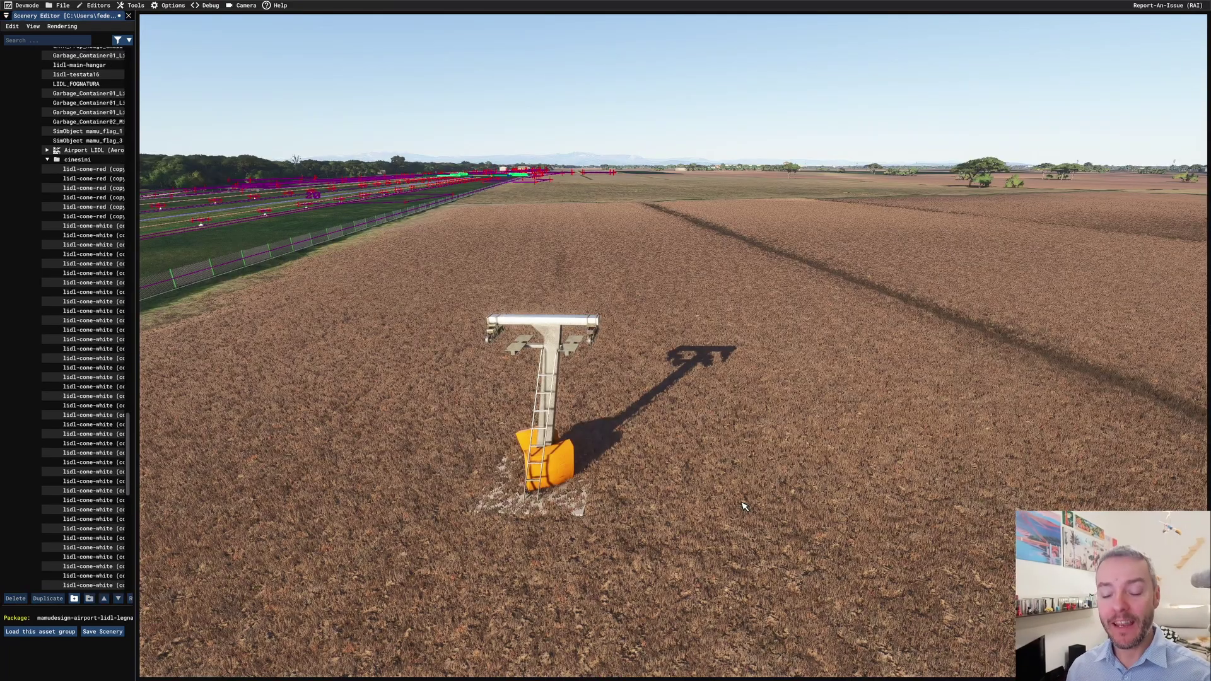
Filter the Scenery Editor object list by 'drag' to isolate the mamudesign-piloneDragGrigio pylon.
key(alt+Tab)
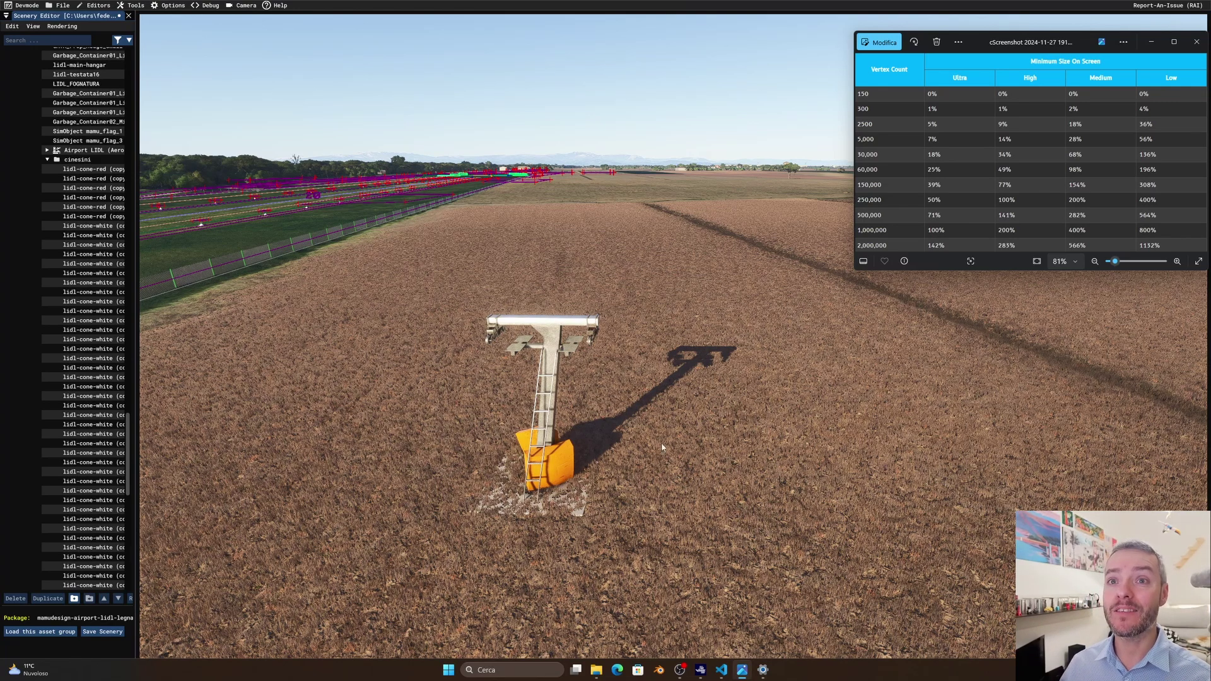
click(133, 5)
mouse_move(170, 15)
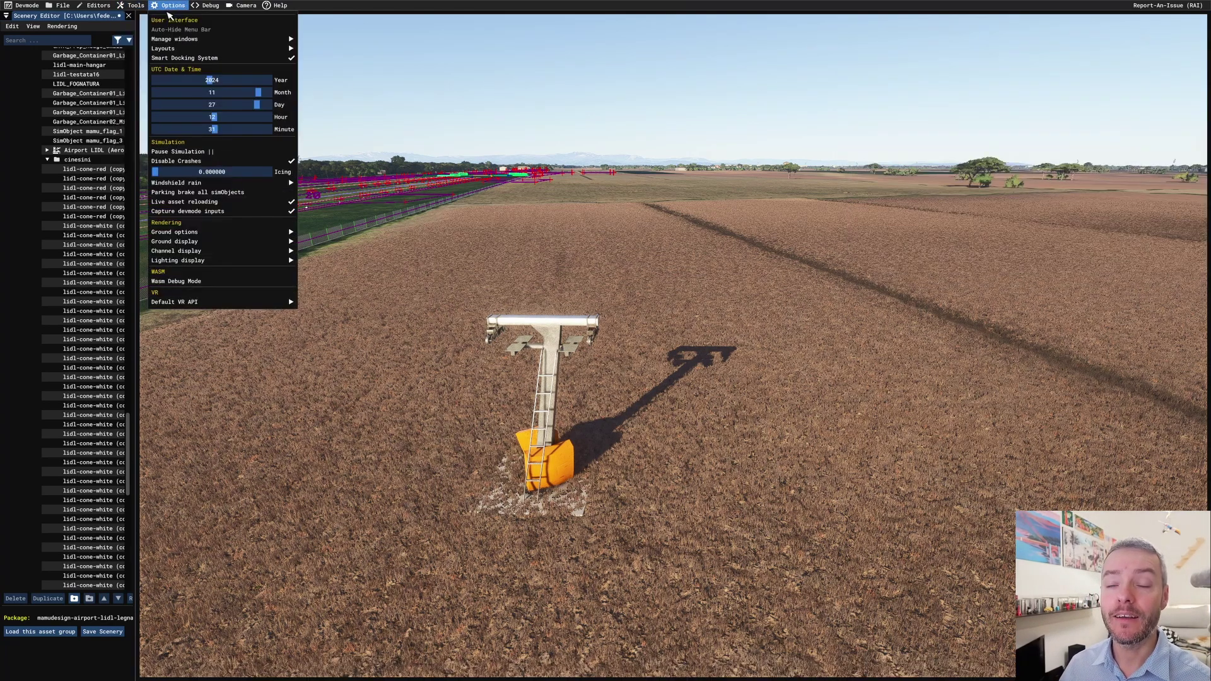
click(31, 41)
text(drag)
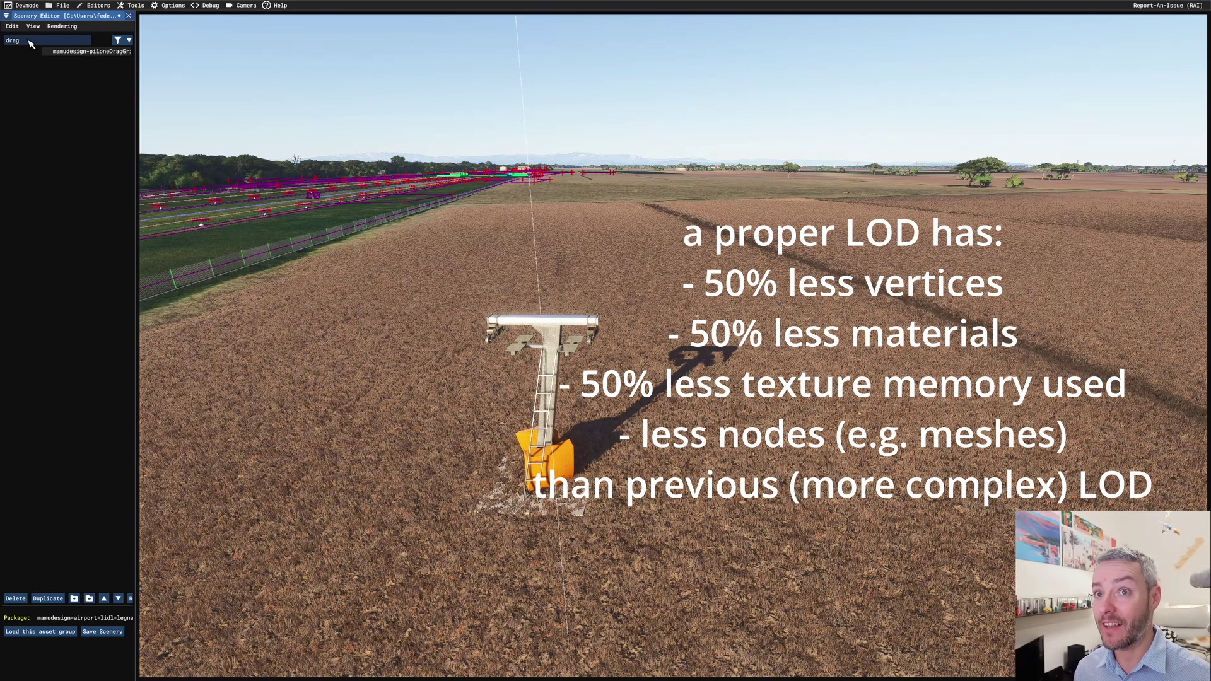
Open the Statistics Profiler and search it for 'drag' to list the pylon's LOD rows.
click(137, 7)
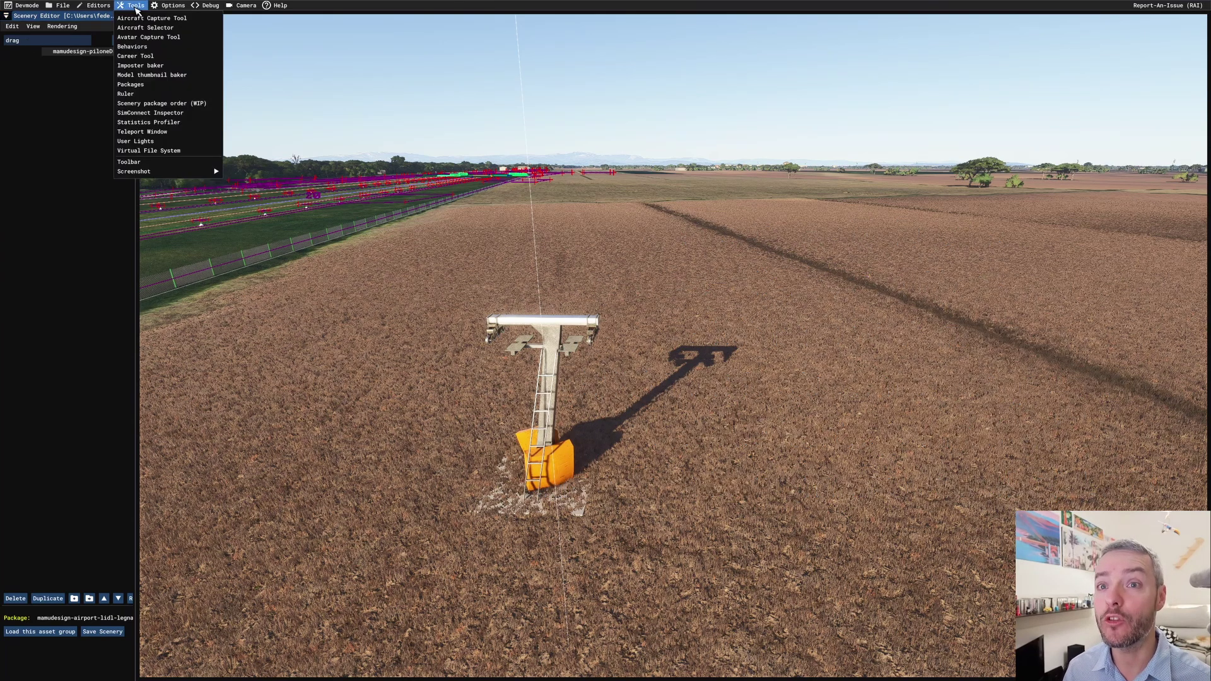
click(161, 124)
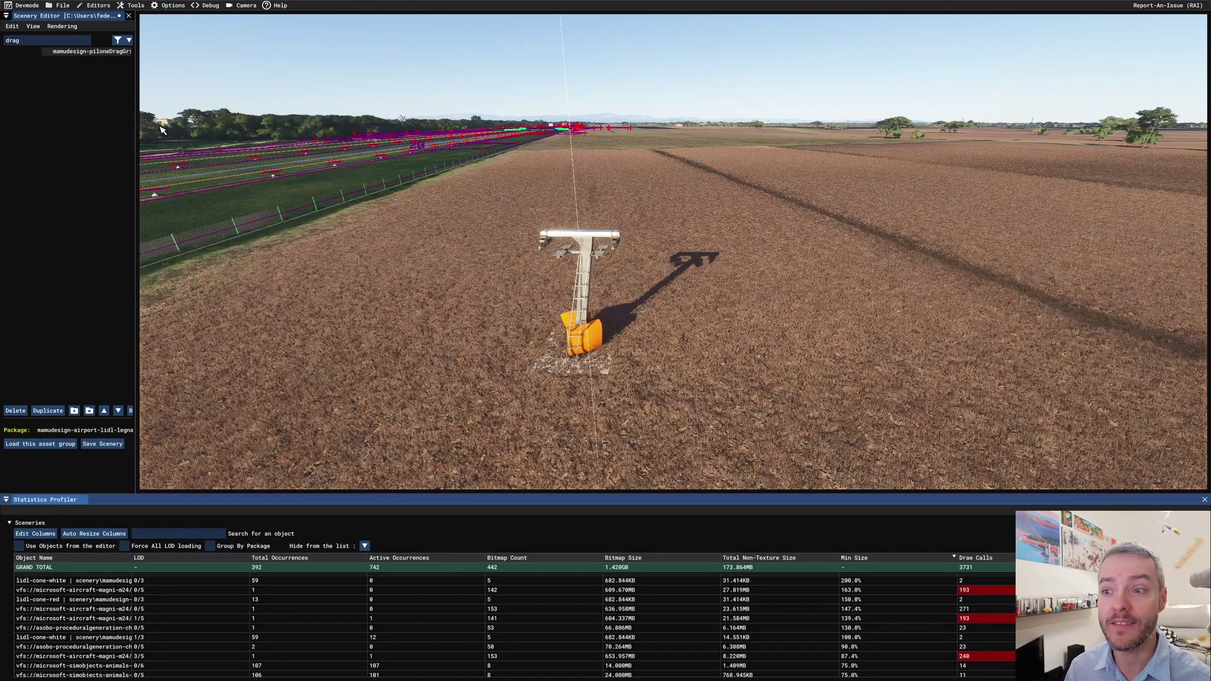
click(182, 535)
text(drag)
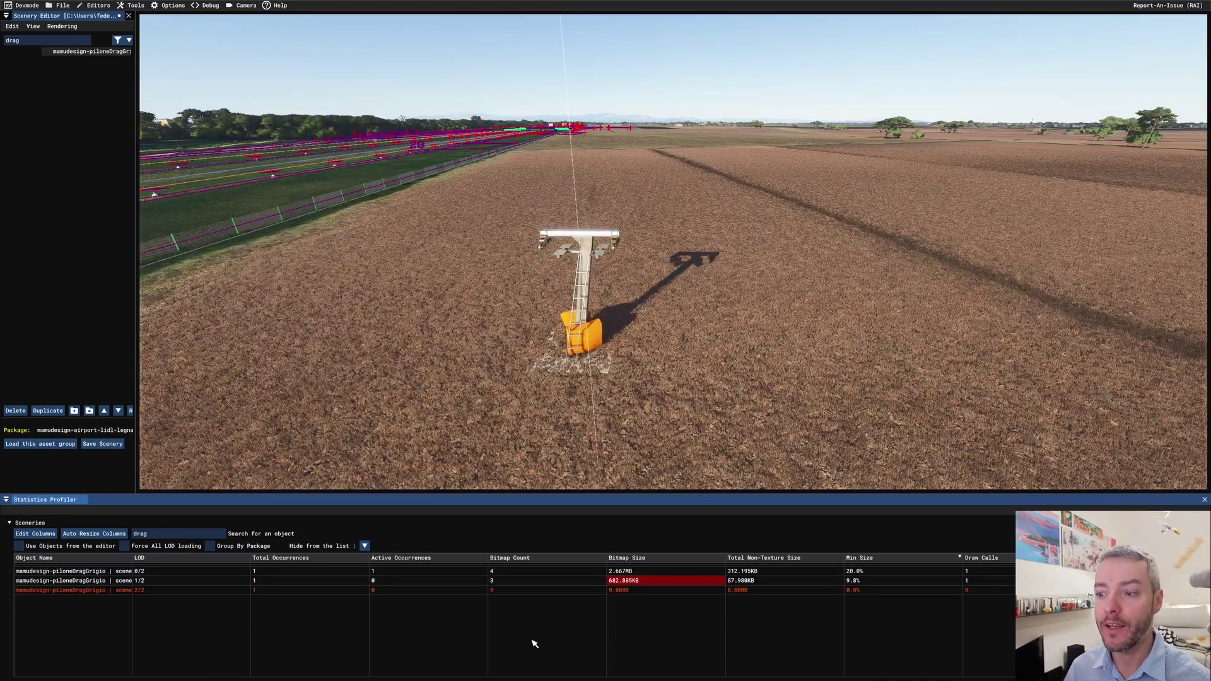
mouse_move(631, 590)
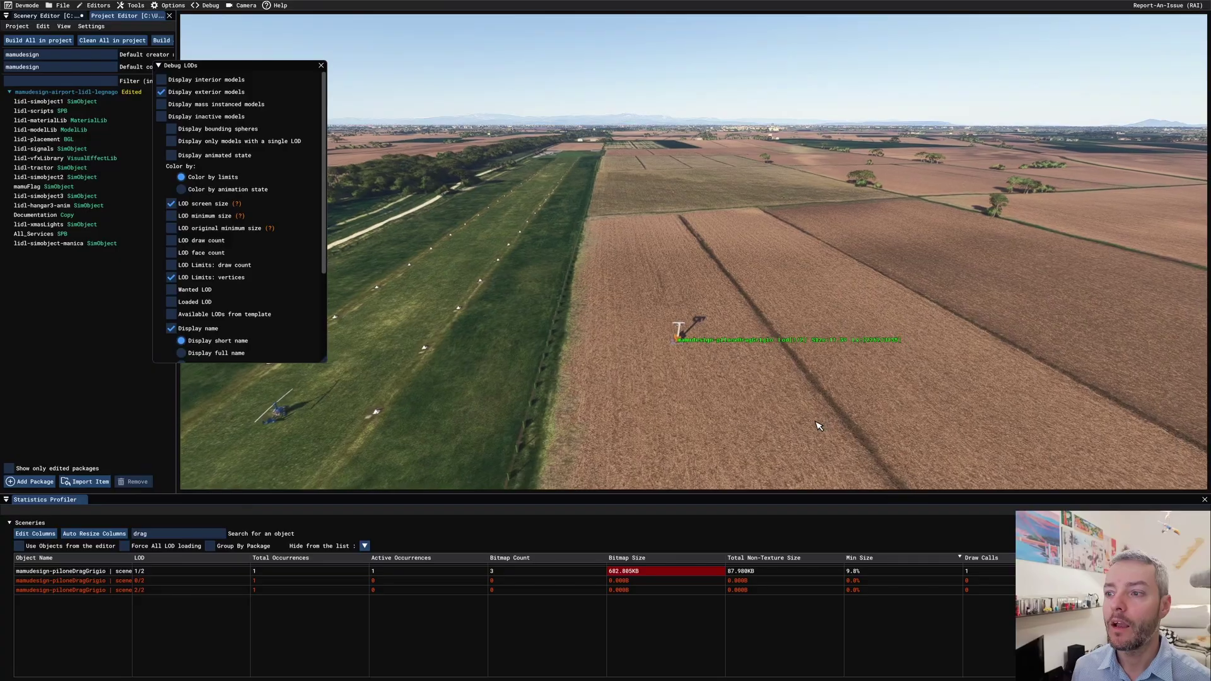
Fly up to the pylon until Lod[0/2] loads, with 4 bitmaps totalling 2.667MB.
key(Up)
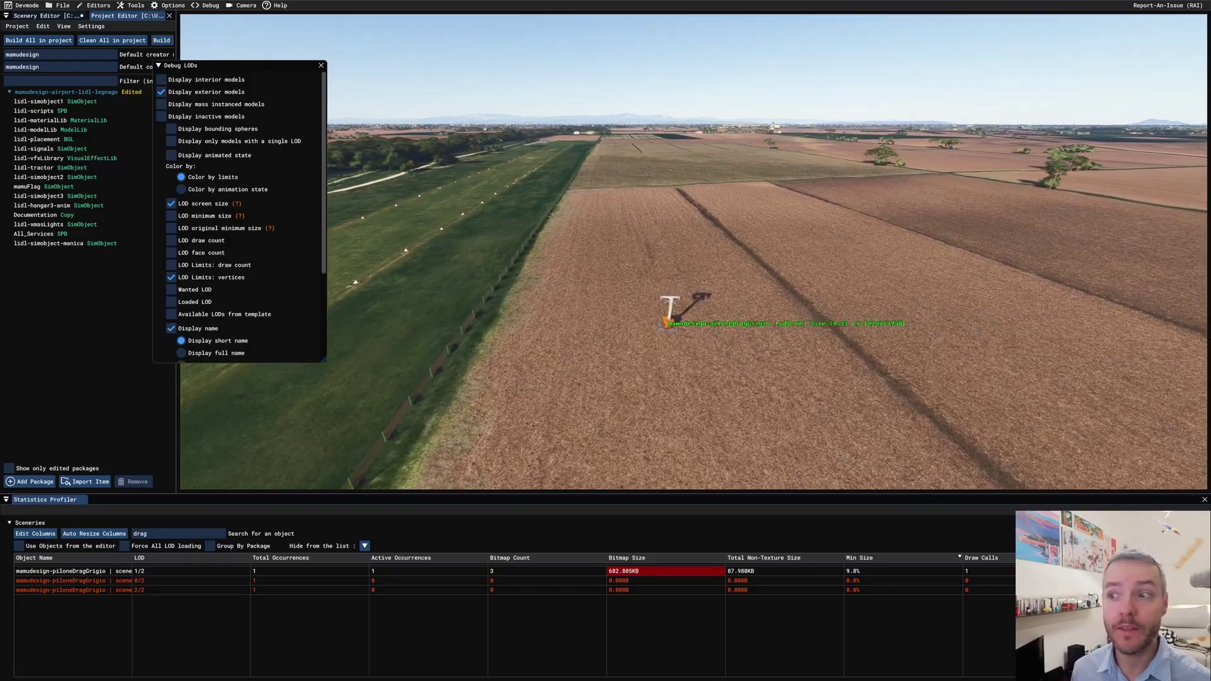
key(w)
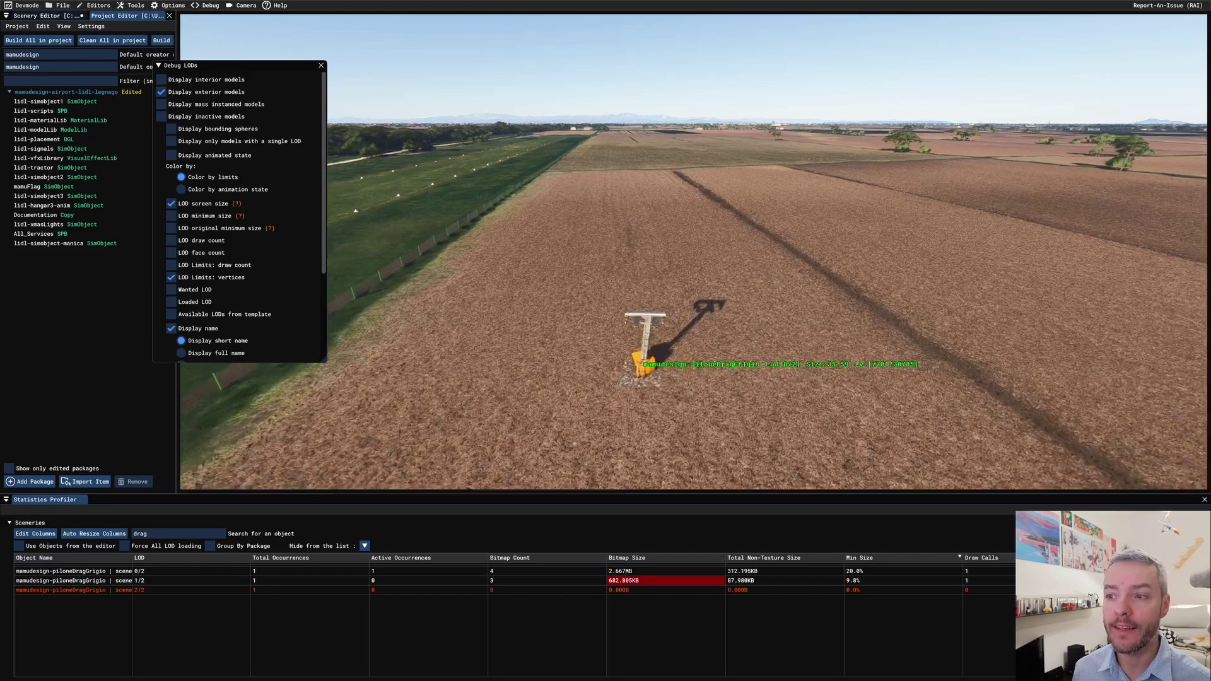